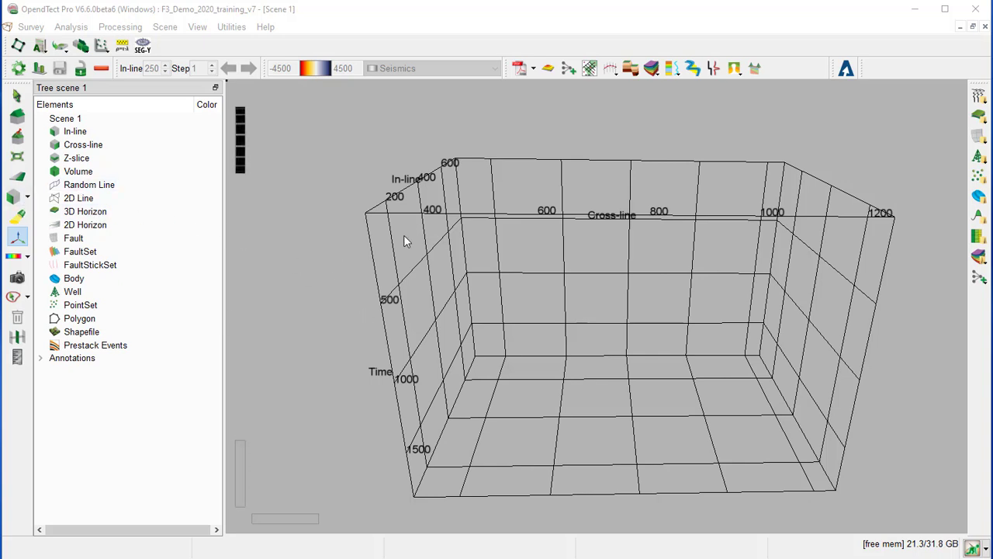
- Add horizon Demo 1 --> MFS4 as a colour-blended horizon
{"action": "right_click", "coordinate": [96, 212]}
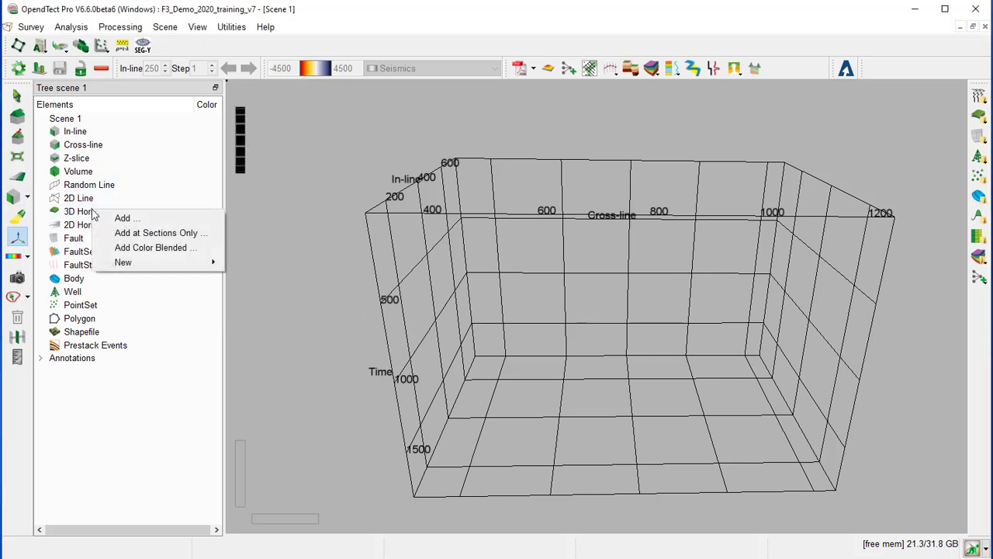
{"action": "left_click", "coordinate": [153, 250]}
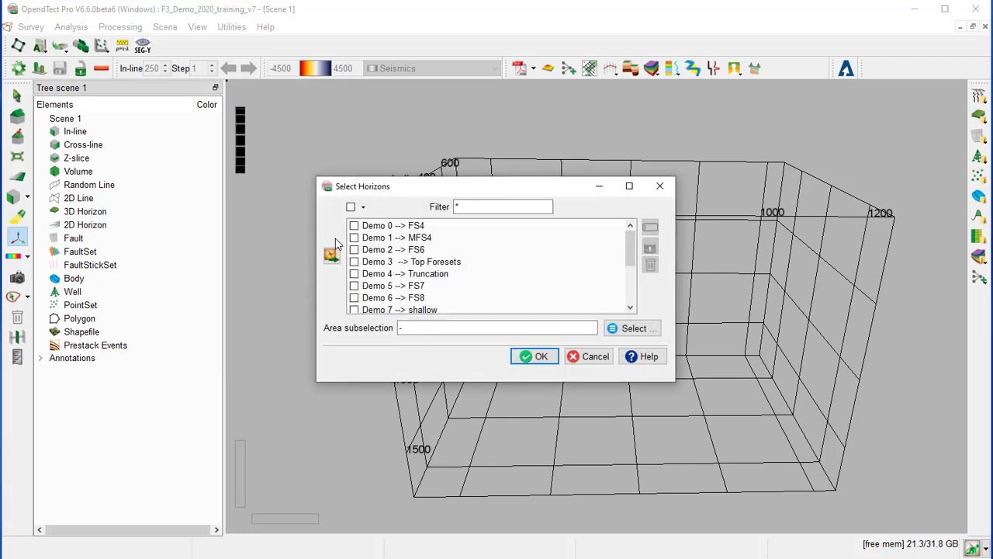
{"action": "left_click", "coordinate": [354, 237]}
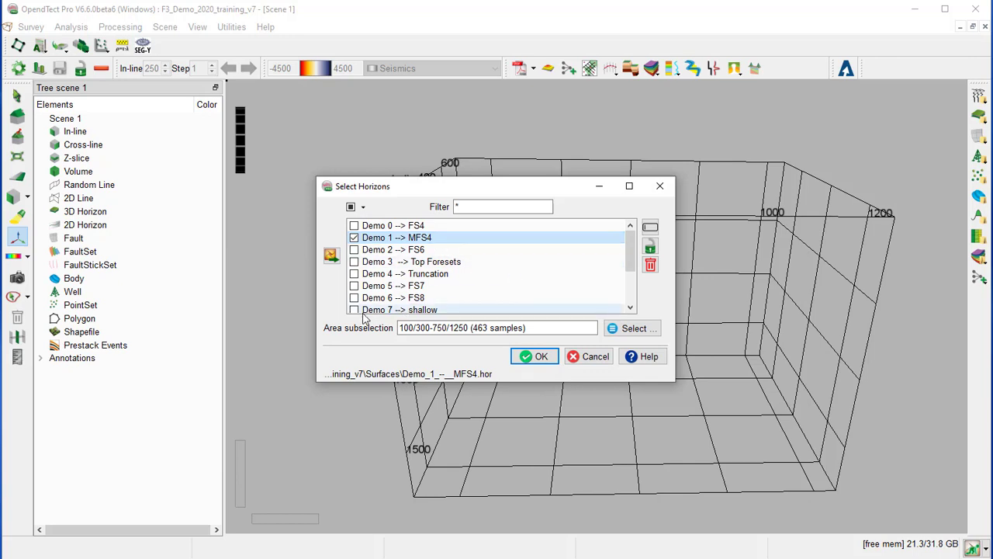
- Crop the horizon to in-lines 200–650 and cross-lines 500–1000, then load it
{"action": "left_click", "coordinate": [647, 331]}
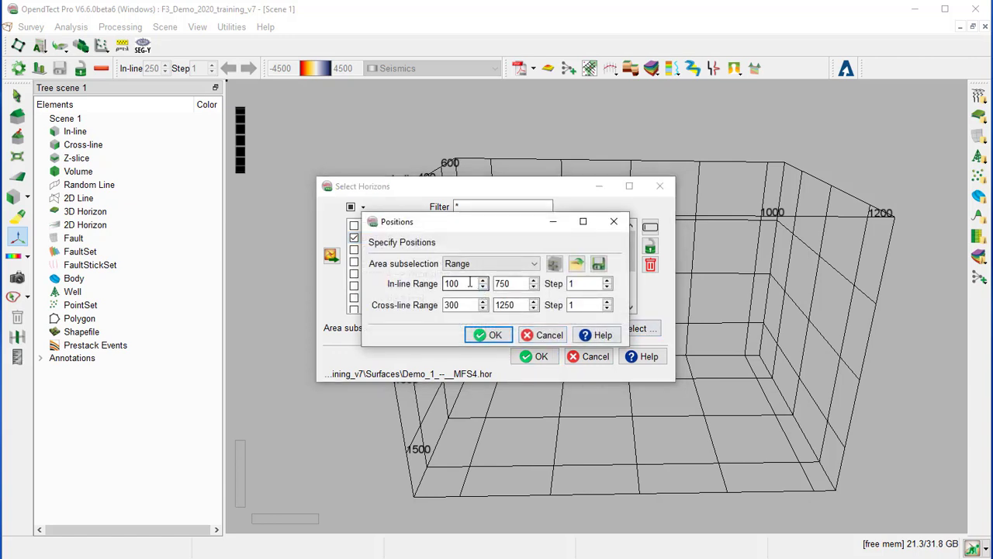
{"action": "left_click_drag", "start_coordinate": [469, 283], "coordinate": [428, 285]}
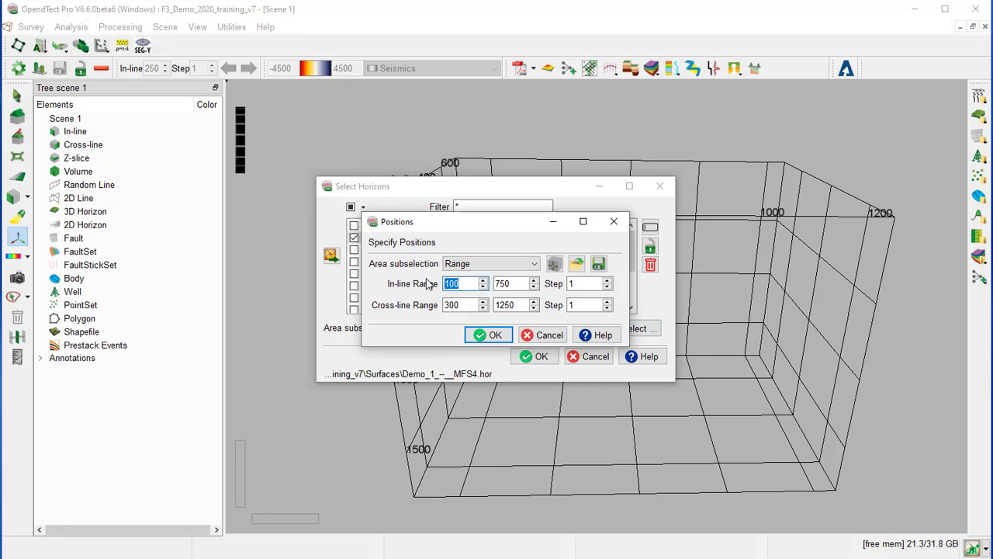
{"action": "type", "text": "200"}
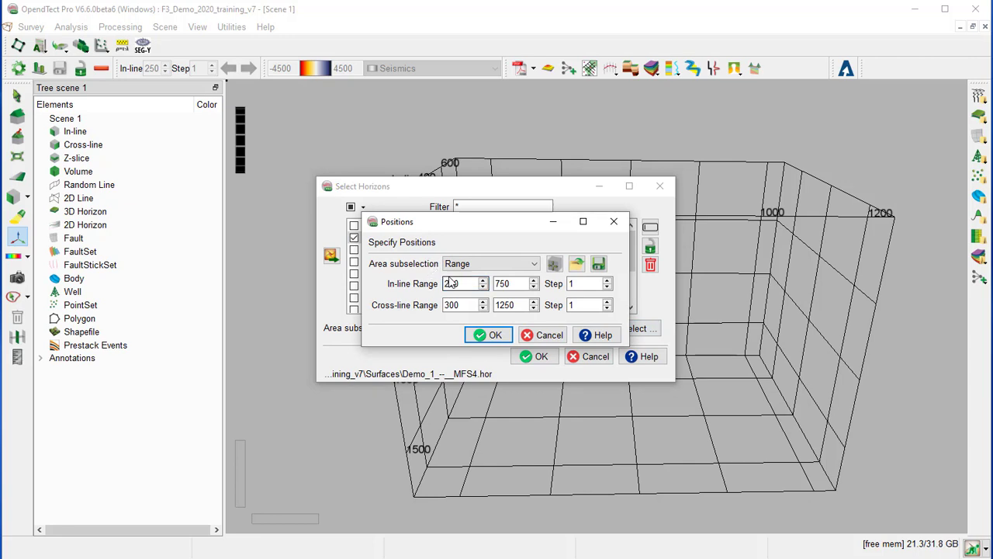
{"action": "left_click_drag", "start_coordinate": [516, 283], "coordinate": [490, 289]}
{"action": "type", "text": "65"}
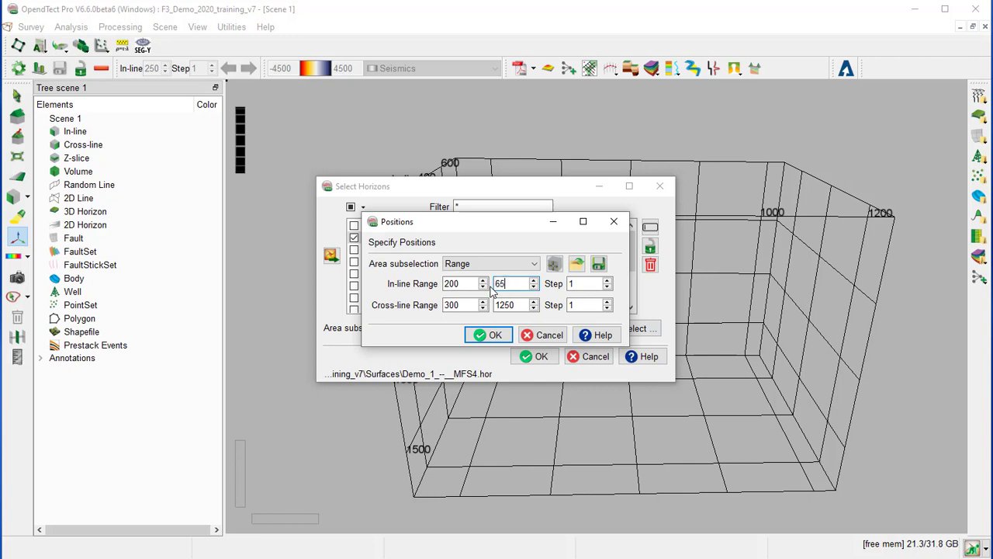
{"action": "type", "text": "0"}
{"action": "left_click_drag", "start_coordinate": [469, 305], "coordinate": [415, 306]}
{"action": "type", "text": "5"}
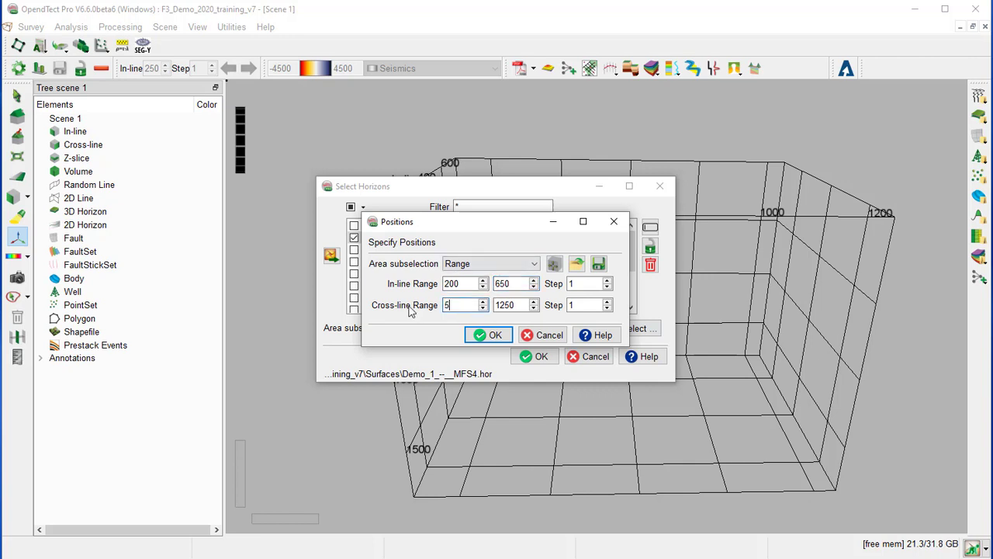
{"action": "type", "text": "00"}
{"action": "left_click_drag", "start_coordinate": [522, 306], "coordinate": [492, 306]}
{"action": "type", "text": "1"}
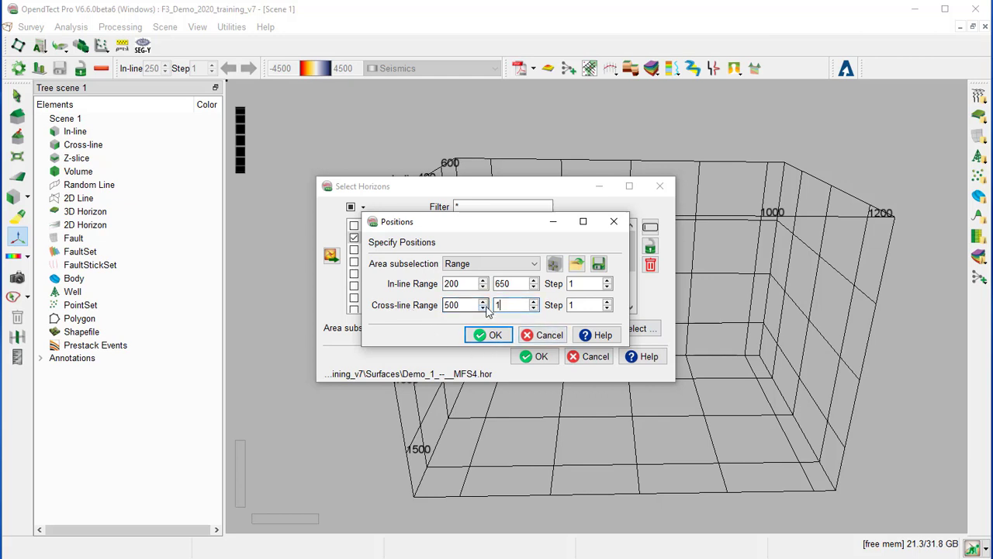
{"action": "type", "text": "000"}
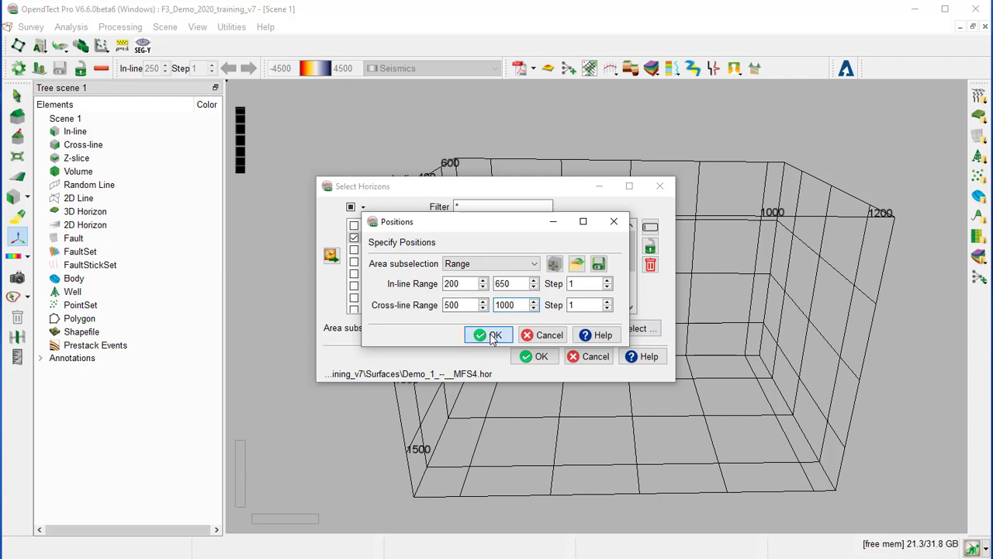
{"action": "left_click", "coordinate": [492, 336]}
{"action": "left_click", "coordinate": [539, 357]}
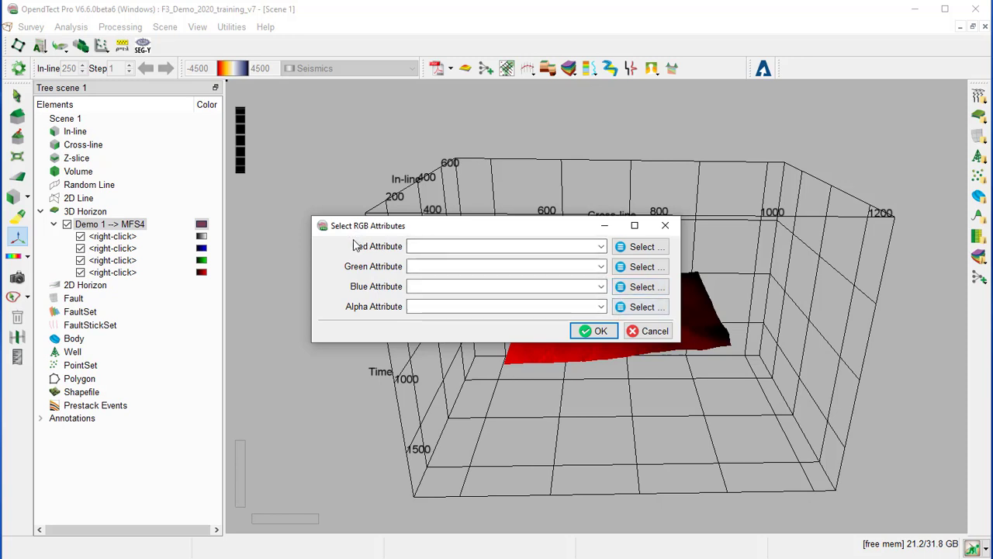
- Cancel the RGB attribute selection so MFS4 displays its Z values
{"action": "left_click", "coordinate": [656, 332]}
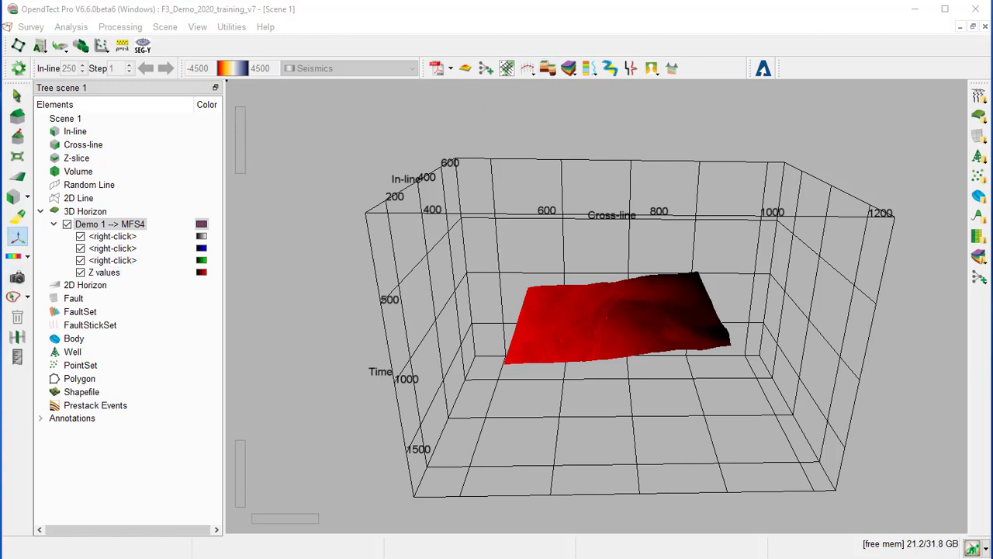
- In the 3D attribute set, choose Spectral Decomposition from all categories
{"action": "left_click", "coordinate": [42, 49]}
{"action": "left_click", "coordinate": [54, 79]}
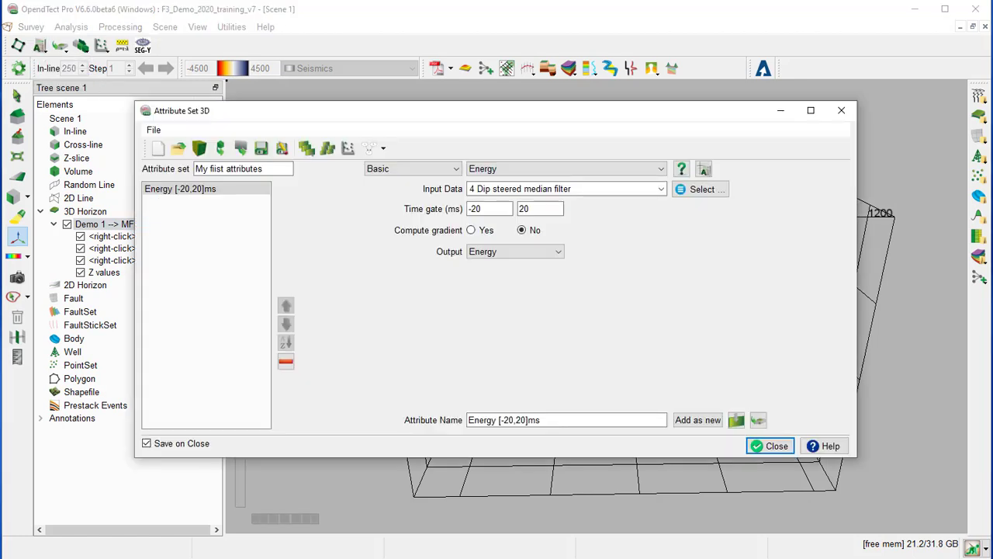
{"action": "left_click", "coordinate": [431, 171]}
{"action": "left_click", "coordinate": [426, 181]}
{"action": "left_click", "coordinate": [516, 169]}
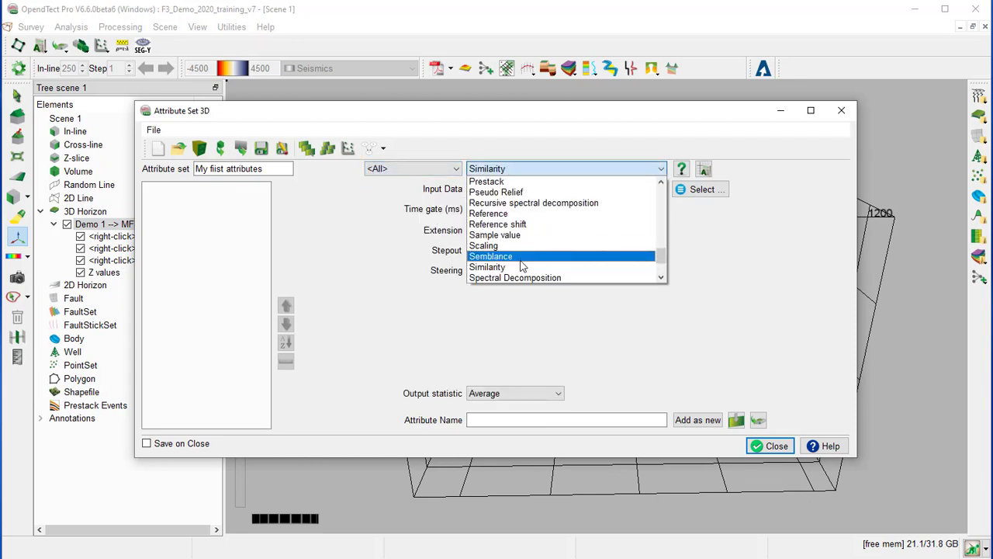
{"action": "left_click", "coordinate": [522, 277]}
{"action": "left_click", "coordinate": [497, 487]}
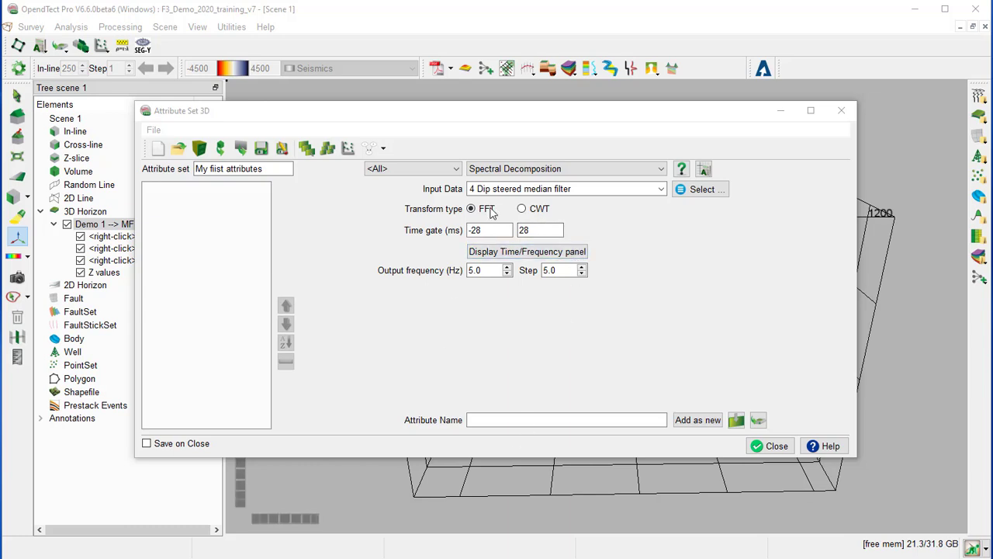
- Set the spectral decomposition time gate to -8 to 24 ms
{"action": "left_click_drag", "start_coordinate": [489, 231], "coordinate": [474, 231]}
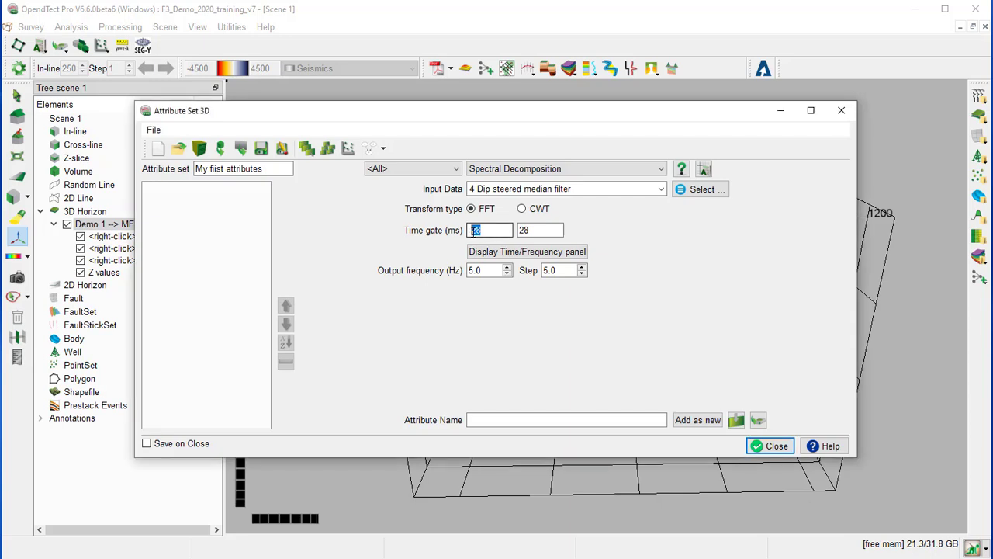
{"action": "type", "text": "8"}
{"action": "key", "text": "Tab"}
{"action": "type", "text": "24"}
{"action": "left_click", "coordinate": [567, 252]}
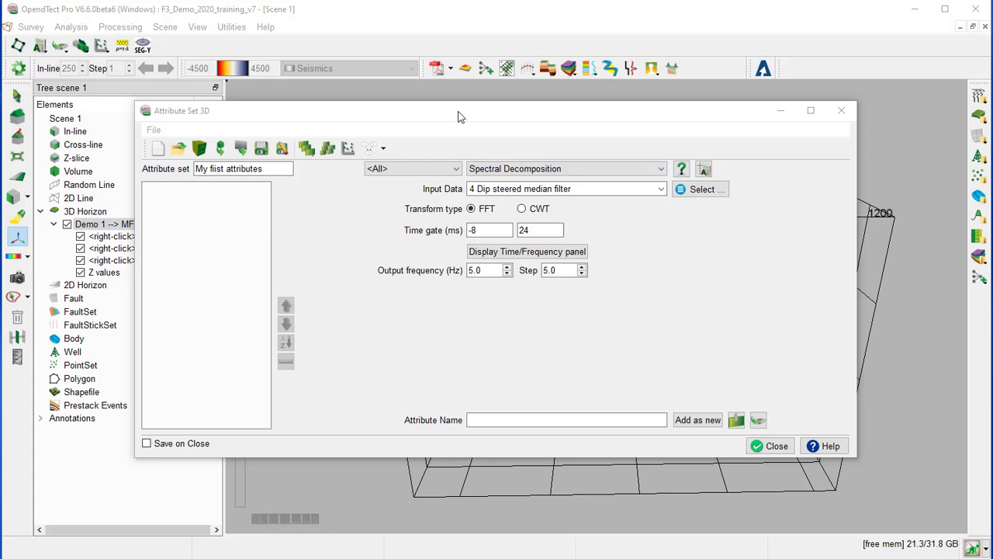
- Add an in-line with its default dip-steered median filter data
{"action": "left_click_drag", "start_coordinate": [458, 116], "coordinate": [506, 427]}
{"action": "right_click", "coordinate": [67, 132]}
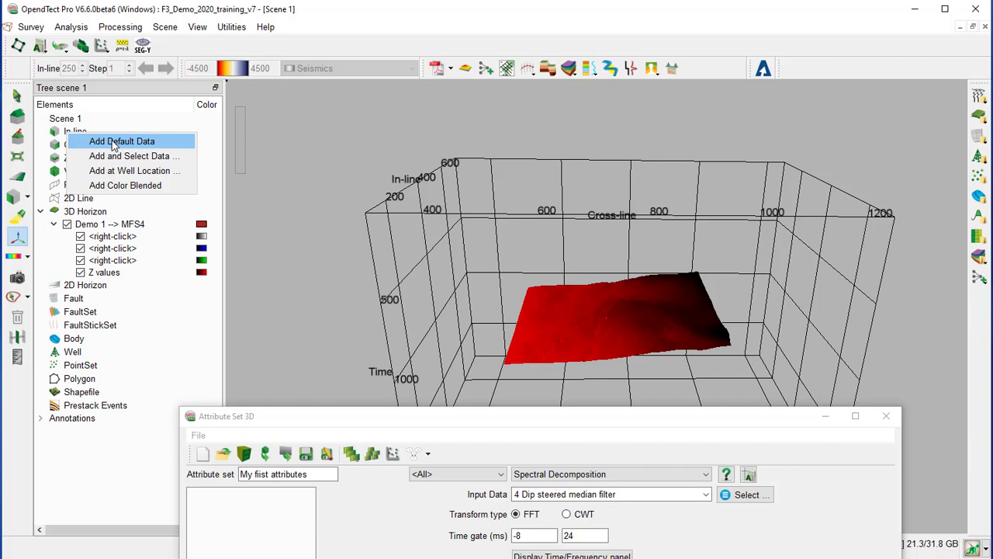
{"action": "left_click", "coordinate": [115, 144]}
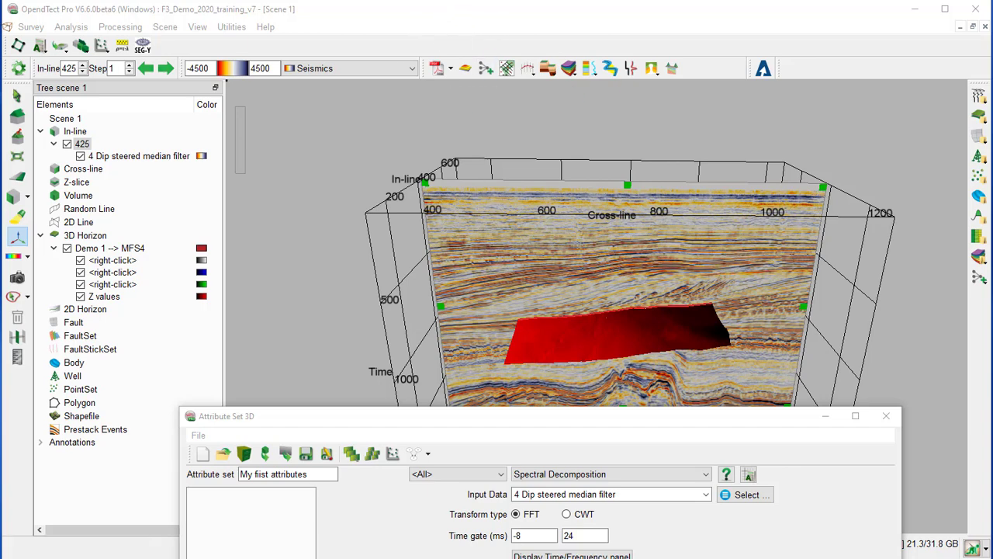
- View in-line 425 face-on and trim it to a narrow window around the horizon
{"action": "left_click_drag", "start_coordinate": [603, 262], "coordinate": [655, 172]}
{"action": "left_click", "coordinate": [648, 198]}
{"action": "left_click_drag", "start_coordinate": [615, 142], "coordinate": [613, 237]}
{"action": "left_click_drag", "start_coordinate": [615, 384], "coordinate": [613, 299]}
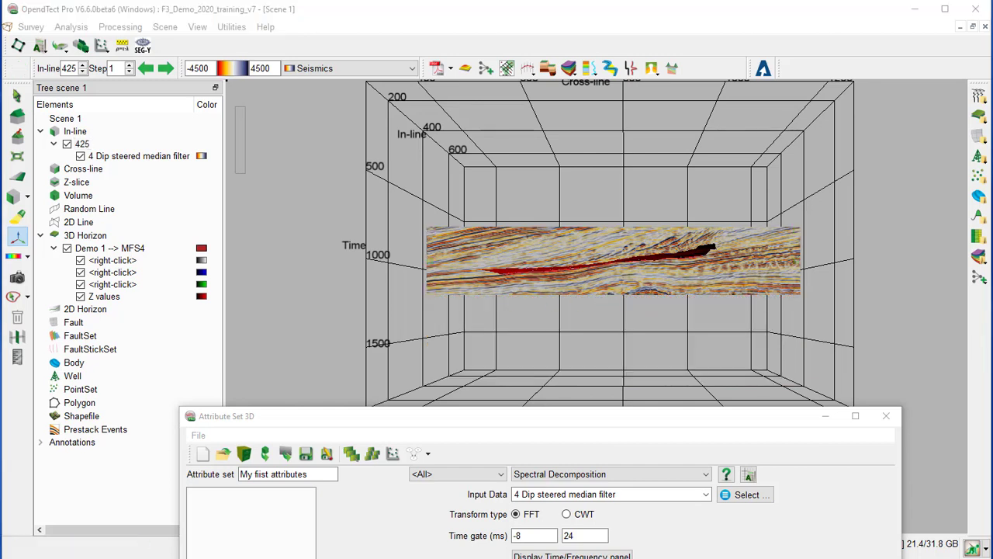
- Inspect the in-line 425 amplitude spectrum, then close it and restore the attribute window
{"action": "right_click", "coordinate": [118, 159]}
{"action": "mouse_move", "coordinate": [190, 166]}
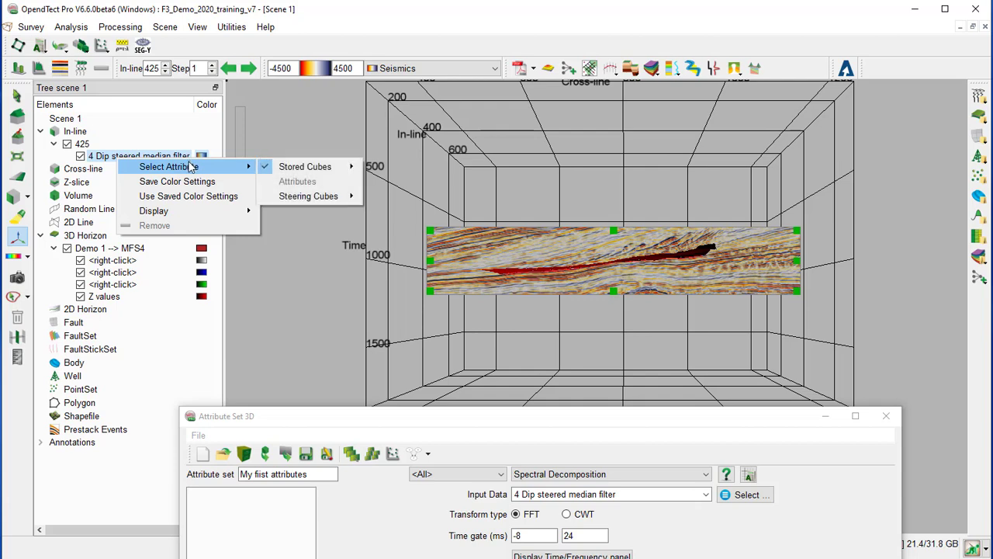
{"action": "mouse_move", "coordinate": [193, 211]}
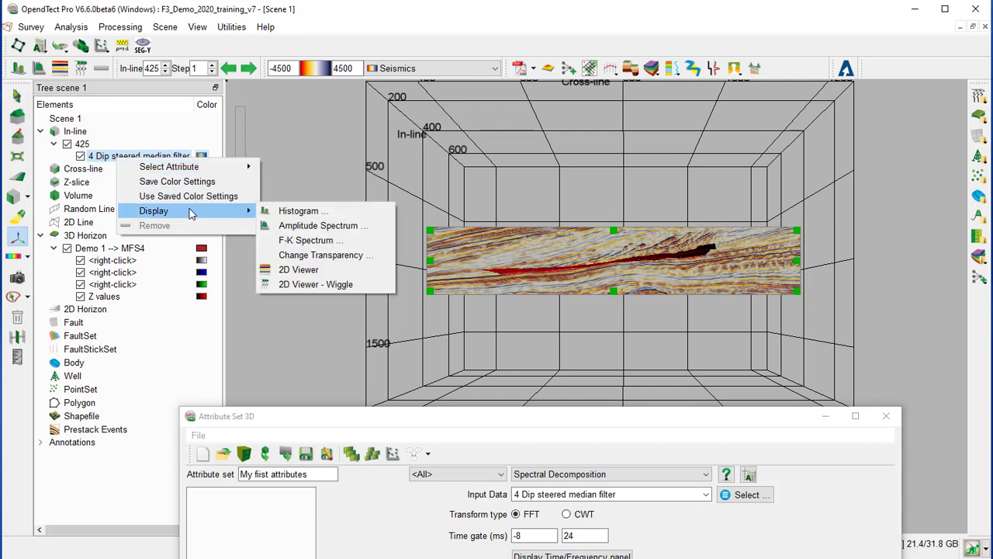
{"action": "left_click", "coordinate": [295, 226]}
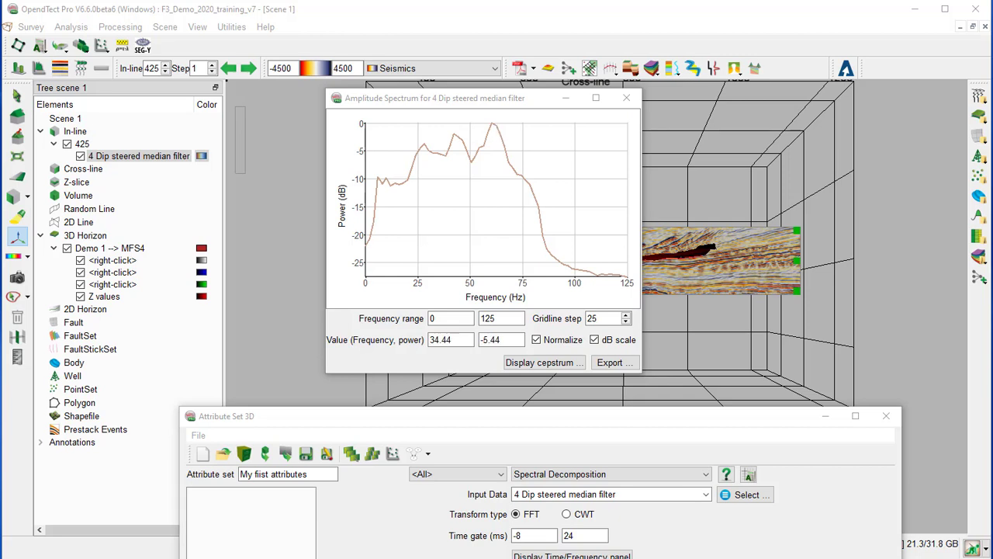
{"action": "left_click", "coordinate": [626, 100]}
{"action": "left_click_drag", "start_coordinate": [541, 429], "coordinate": [546, 152]}
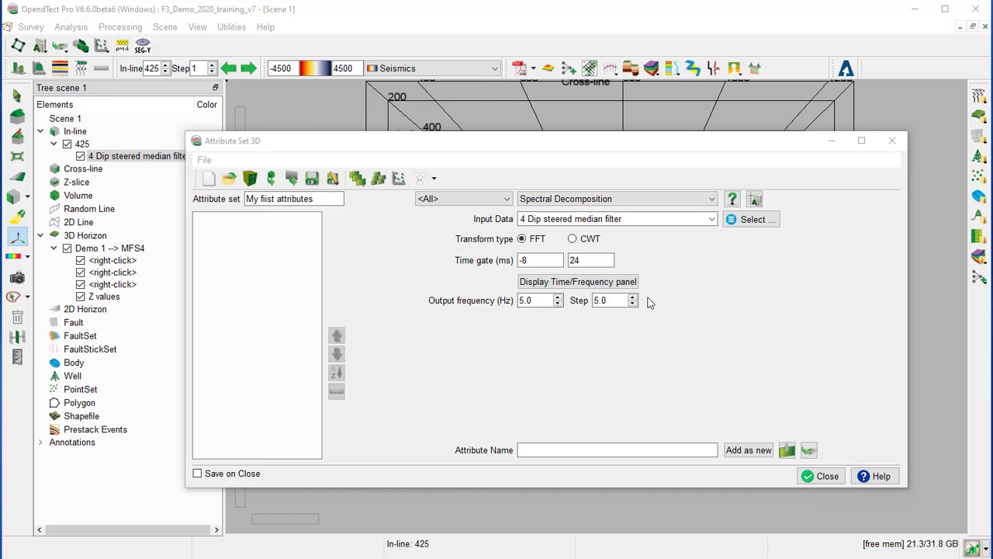
- Add the 24 Hz spectral decomposition SD_24Hz[-8,24]ms to the attribute set
{"action": "left_click", "coordinate": [535, 301]}
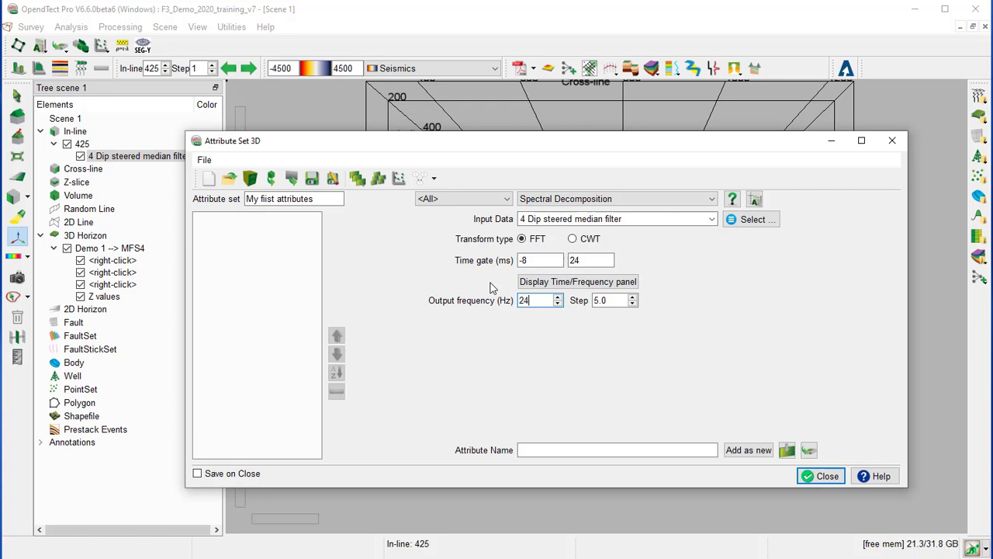
{"action": "left_click", "coordinate": [601, 300]}
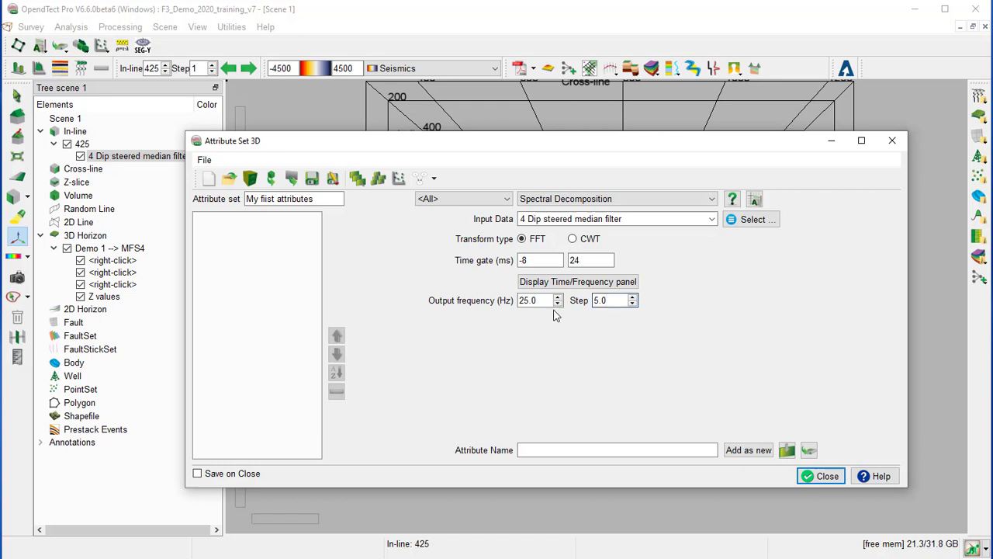
{"action": "key", "text": "Down"}
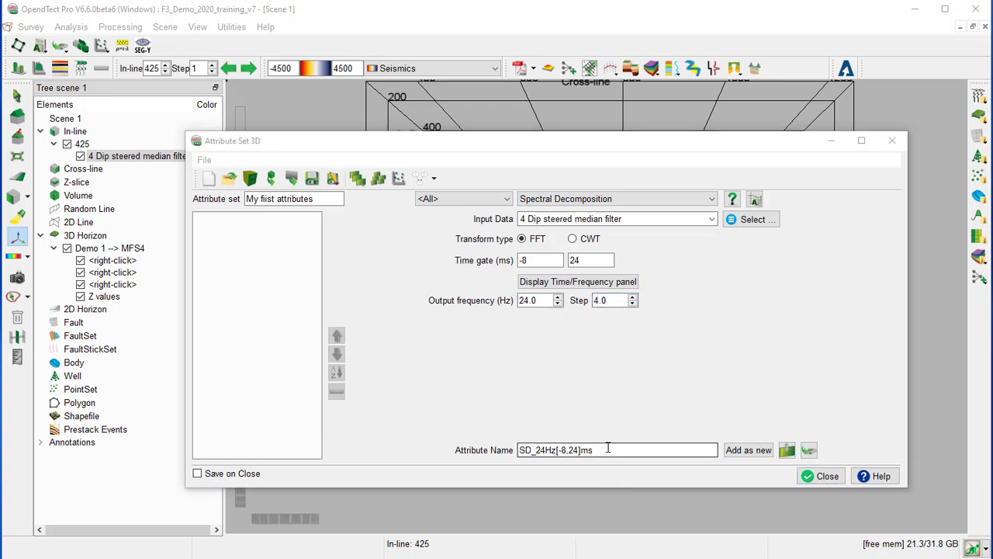
{"action": "left_click_drag", "start_coordinate": [642, 450], "coordinate": [510, 450]}
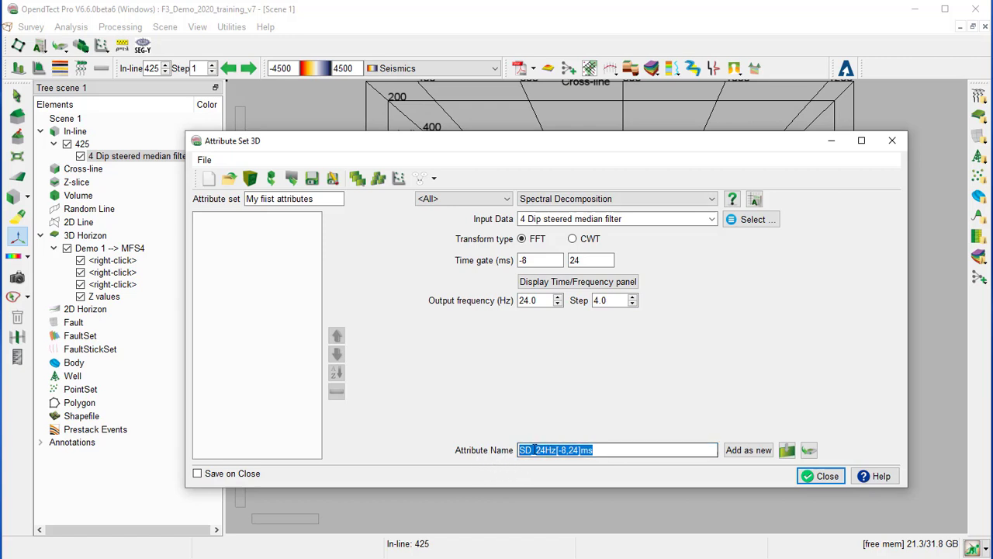
{"action": "left_click", "coordinate": [757, 452]}
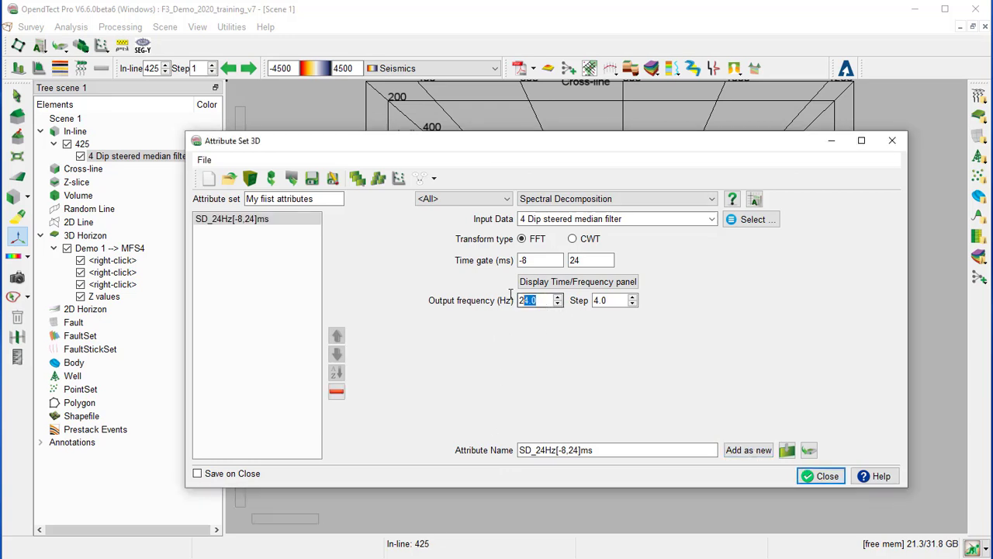
- Set output frequency 44 Hz, rename to SD_44Hz[-8,24]ms, and add as new
{"action": "type", "text": "44"}
{"action": "left_click", "coordinate": [545, 451]}
{"action": "key", "text": "BackSpace"}
{"action": "key", "text": "BackSpace"}
{"action": "type", "text": "44"}
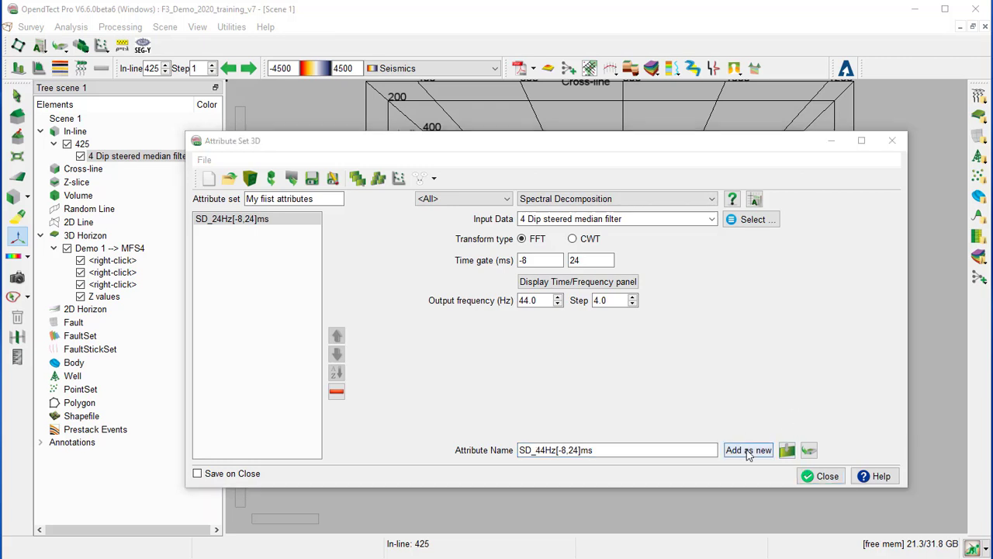
{"action": "left_click", "coordinate": [750, 451]}
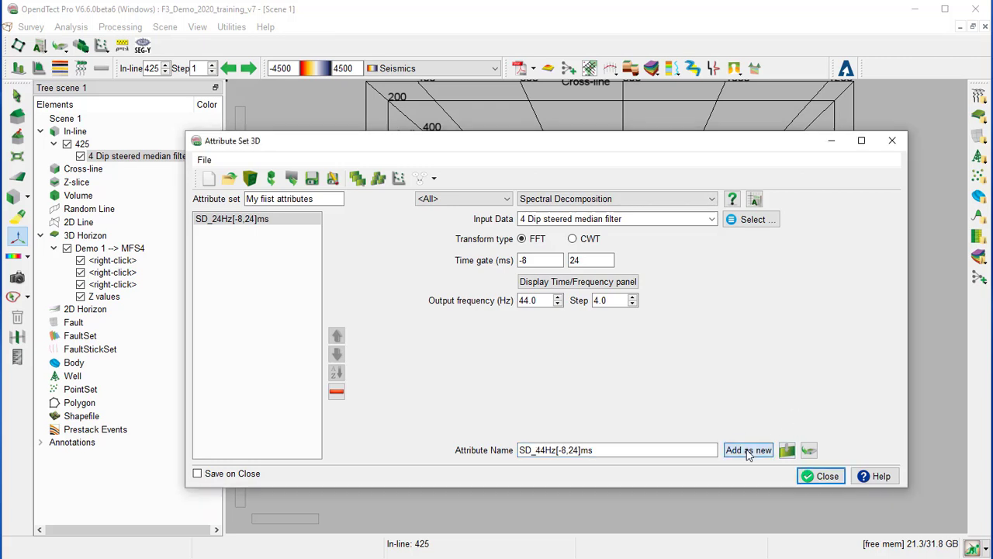
- Set output frequency 64 Hz, rename to SD_64Hz[-8,24]ms, and add as new
{"action": "double_click", "coordinate": [509, 303]}
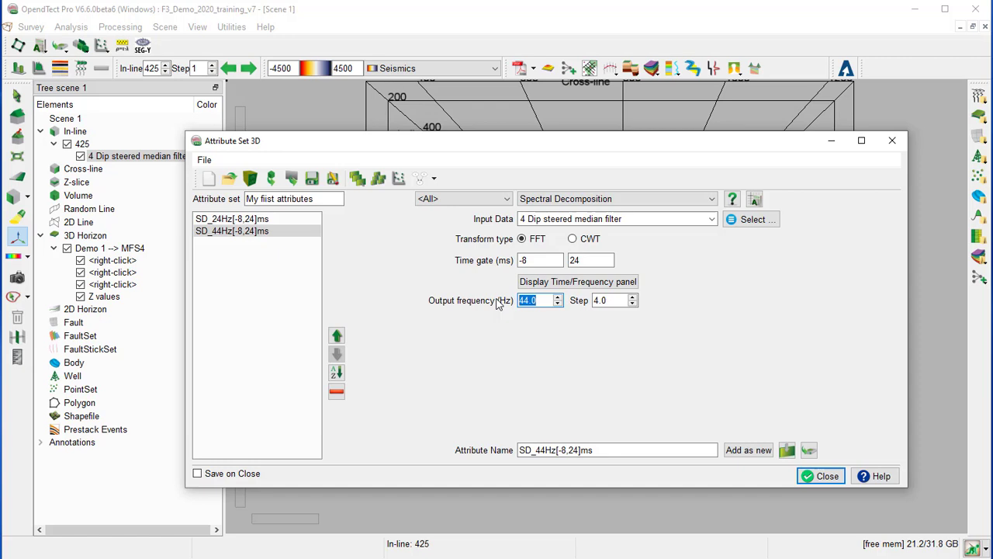
{"action": "type", "text": "64"}
{"action": "left_click", "coordinate": [541, 450]}
{"action": "key", "text": "BackSpace"}
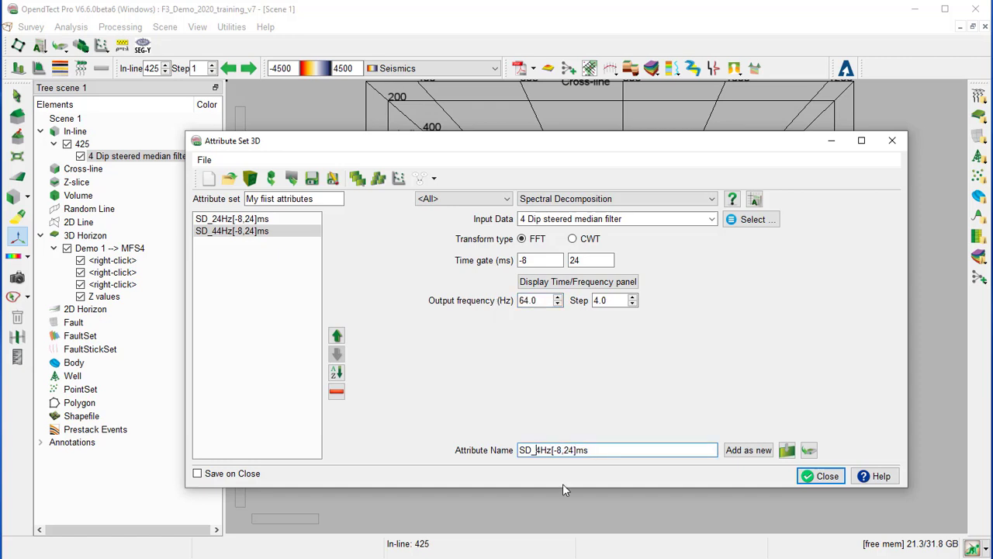
{"action": "type", "text": "6"}
{"action": "left_click", "coordinate": [772, 450]}
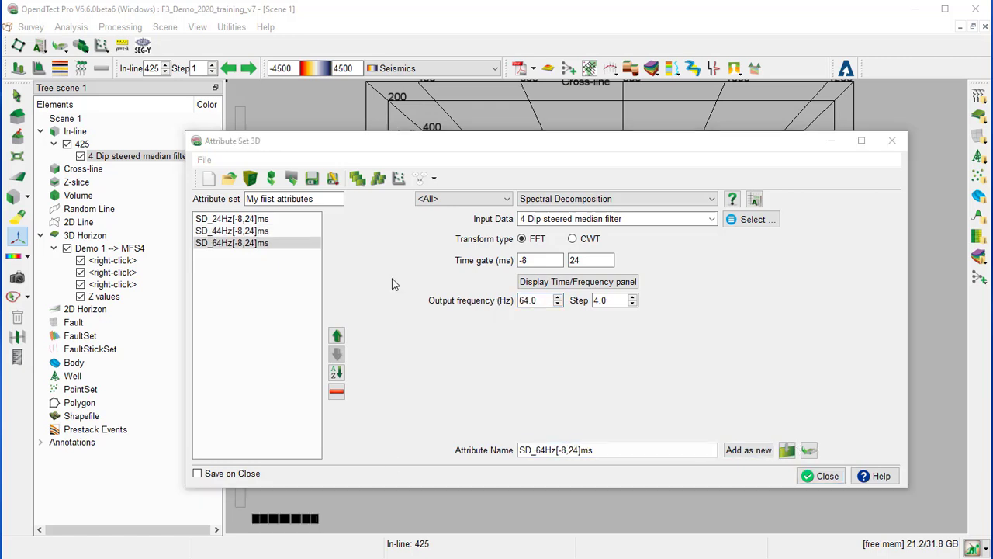
- Save the attribute set as 'Spectral Decompositition' and close it with Save on Close ticked
{"action": "left_click", "coordinate": [333, 179]}
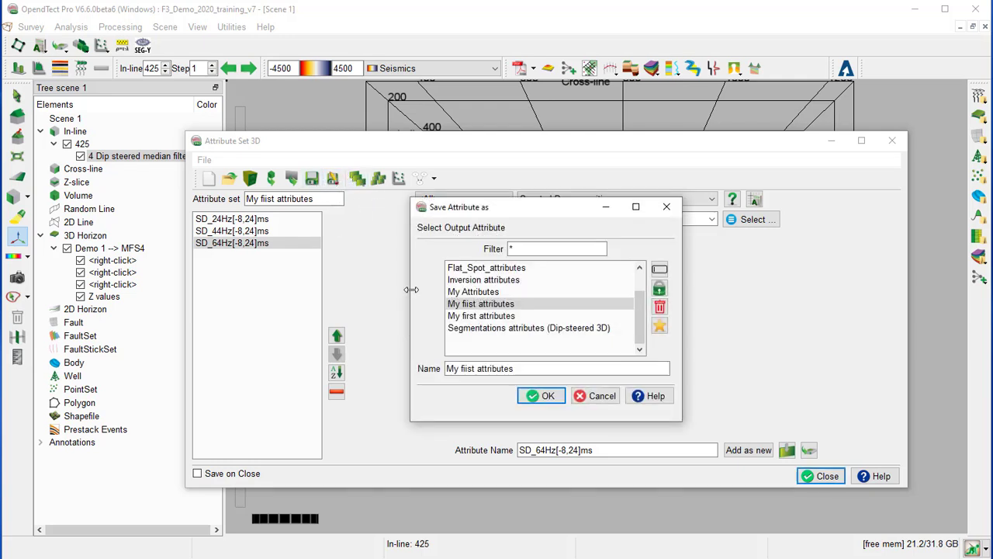
{"action": "left_click_drag", "start_coordinate": [519, 369], "coordinate": [415, 365]}
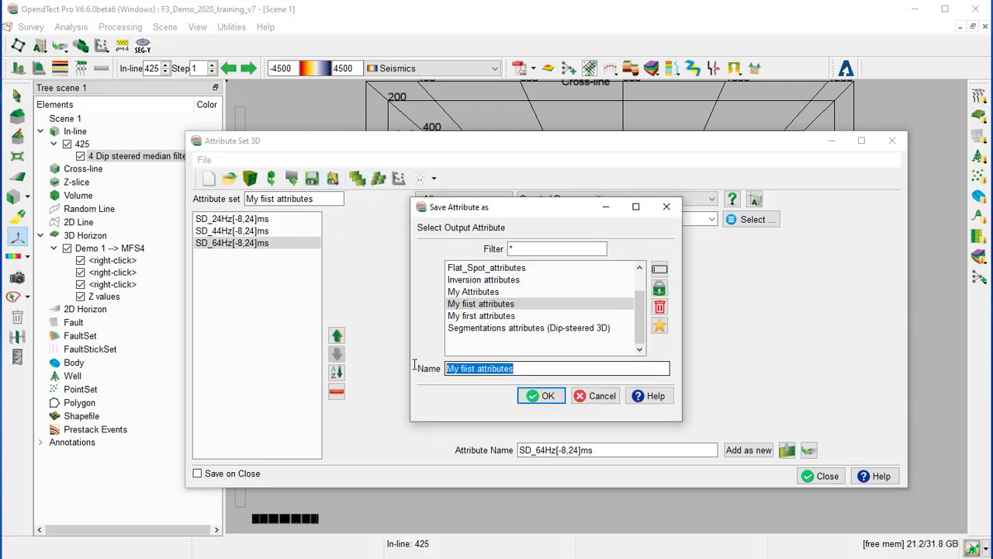
{"action": "type", "text": "Sp"}
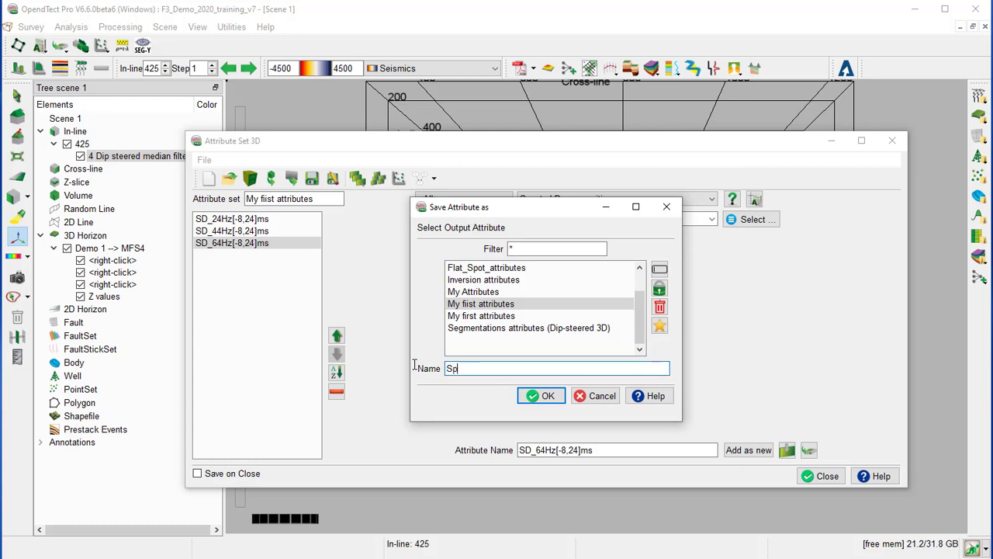
{"action": "type", "text": "ectral Decompositition"}
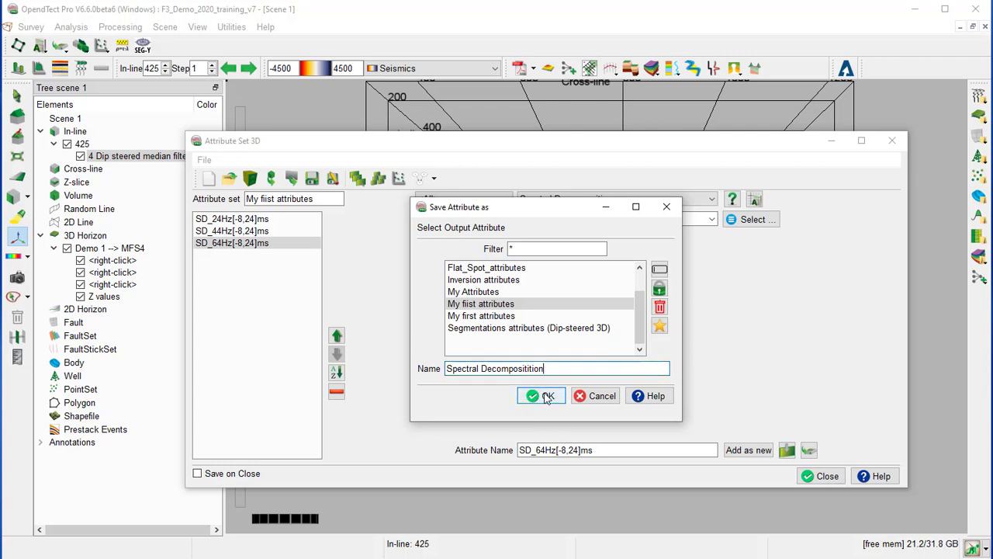
{"action": "left_click", "coordinate": [544, 397]}
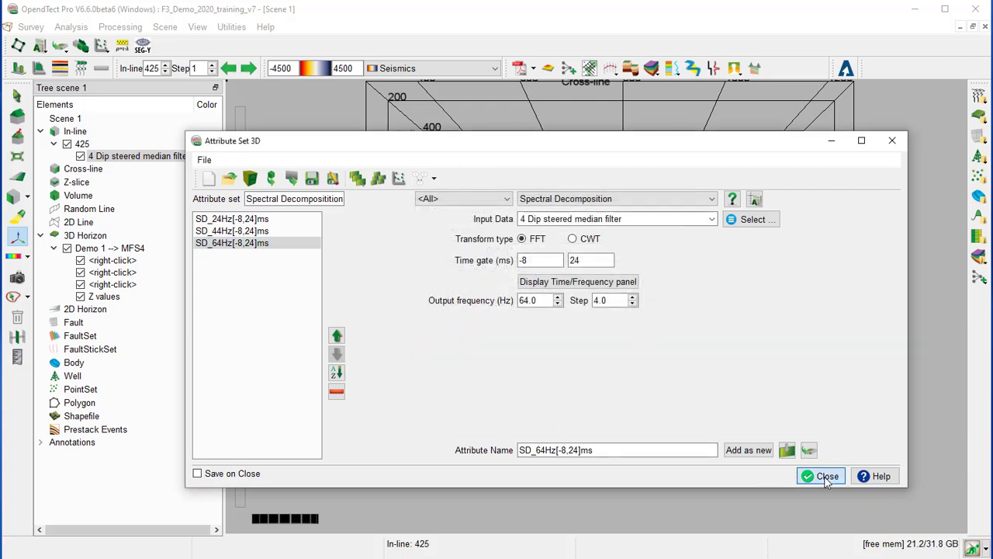
{"action": "left_click", "coordinate": [198, 473]}
{"action": "left_click", "coordinate": [819, 477]}
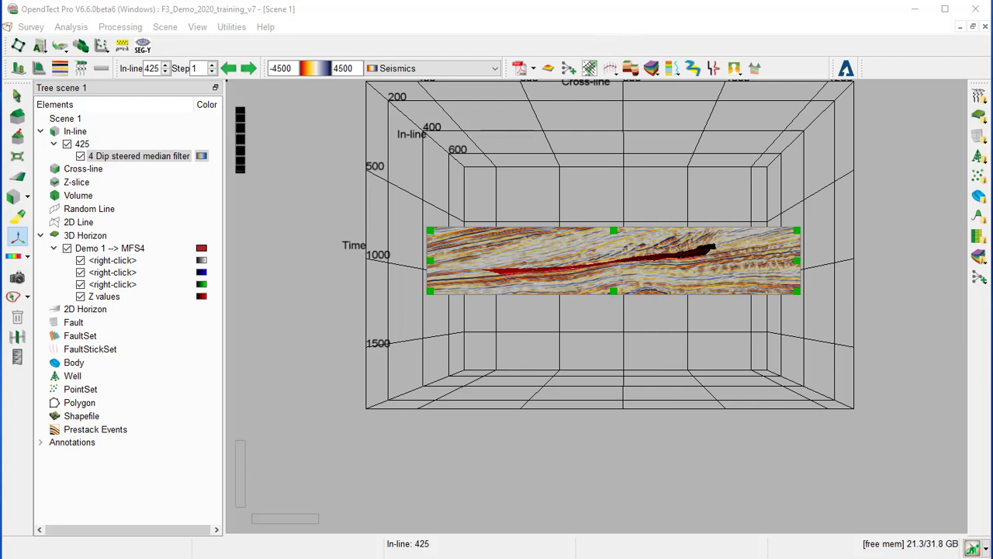
- Calculate SD_24Hz[-8,24]ms horizon data on Demo 1 --> MFS4, outputting only 24 Hz
{"action": "left_click", "coordinate": [107, 30]}
{"action": "mouse_move", "coordinate": [152, 62]}
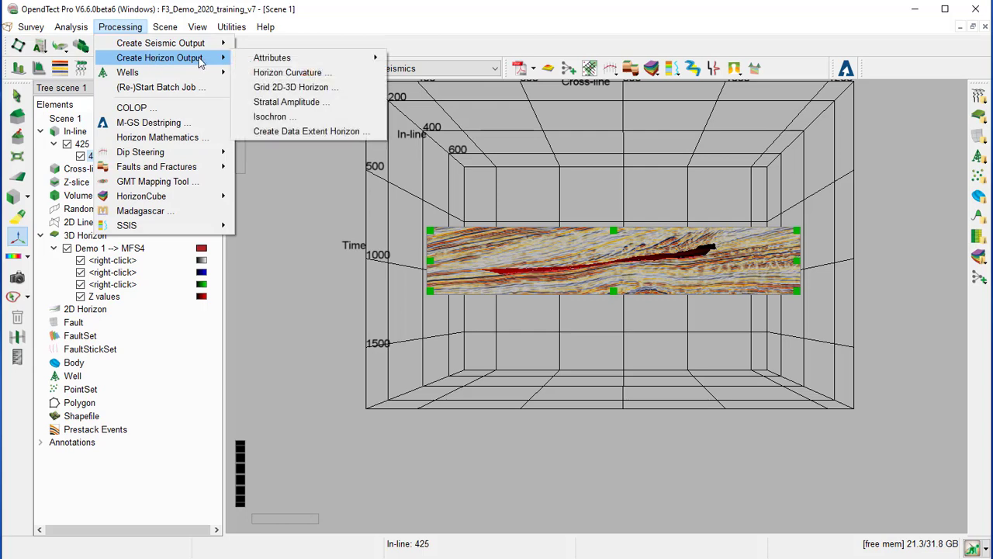
{"action": "mouse_move", "coordinate": [278, 59]}
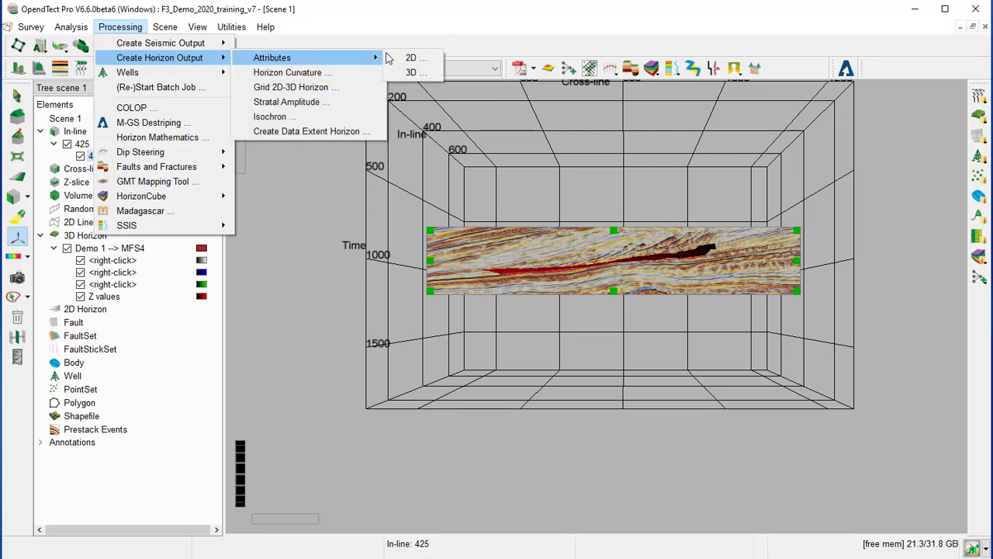
{"action": "left_click", "coordinate": [411, 72]}
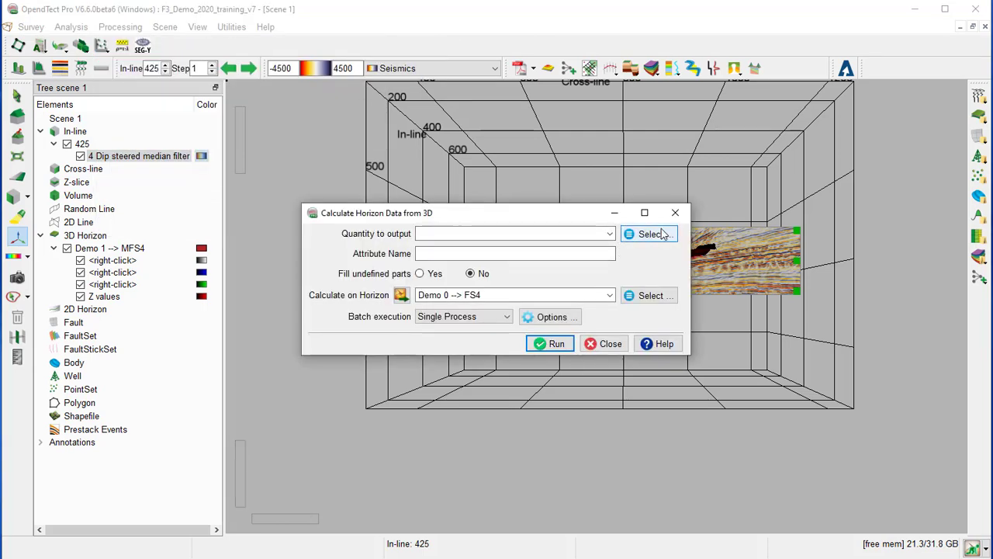
{"action": "left_click", "coordinate": [650, 233]}
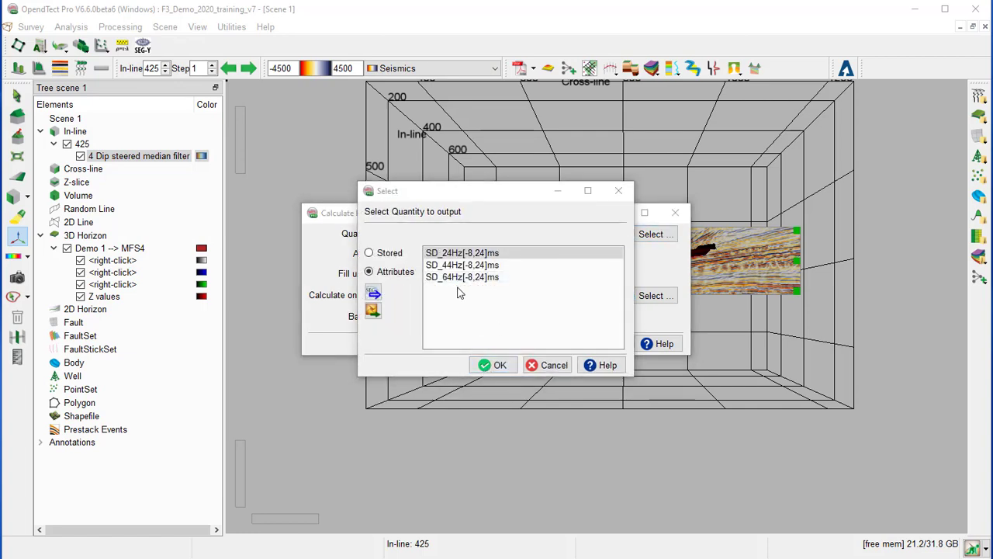
{"action": "left_click", "coordinate": [493, 364]}
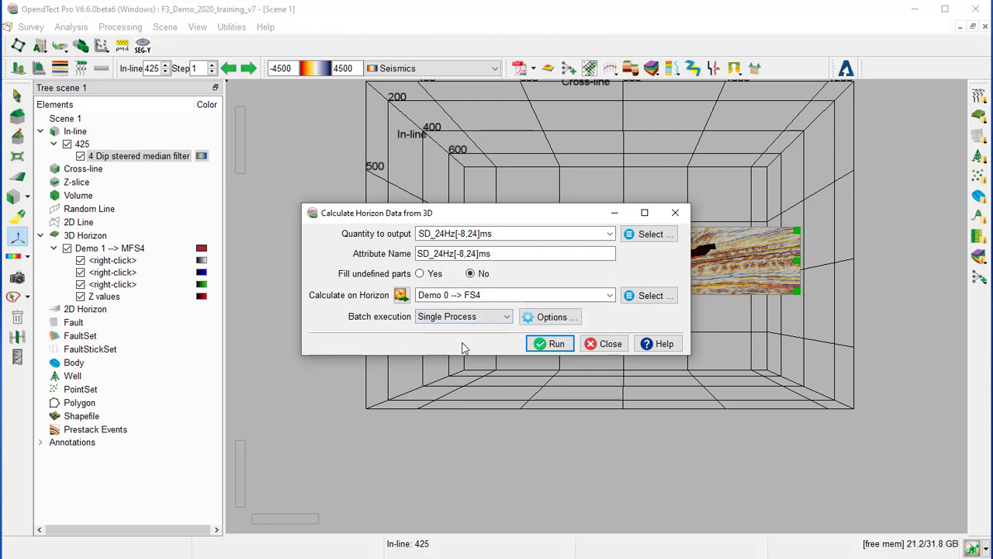
{"action": "left_click", "coordinate": [650, 295]}
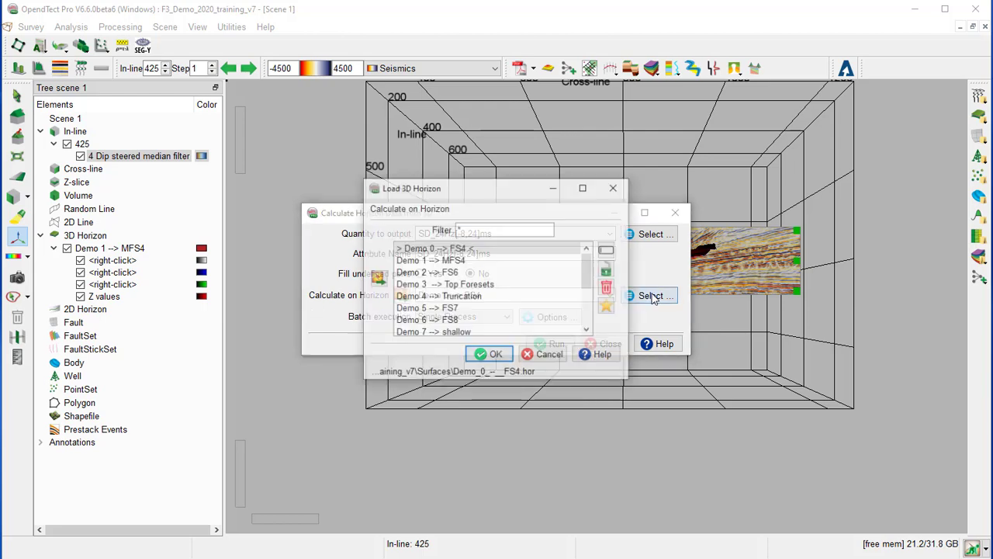
{"action": "left_click", "coordinate": [419, 260]}
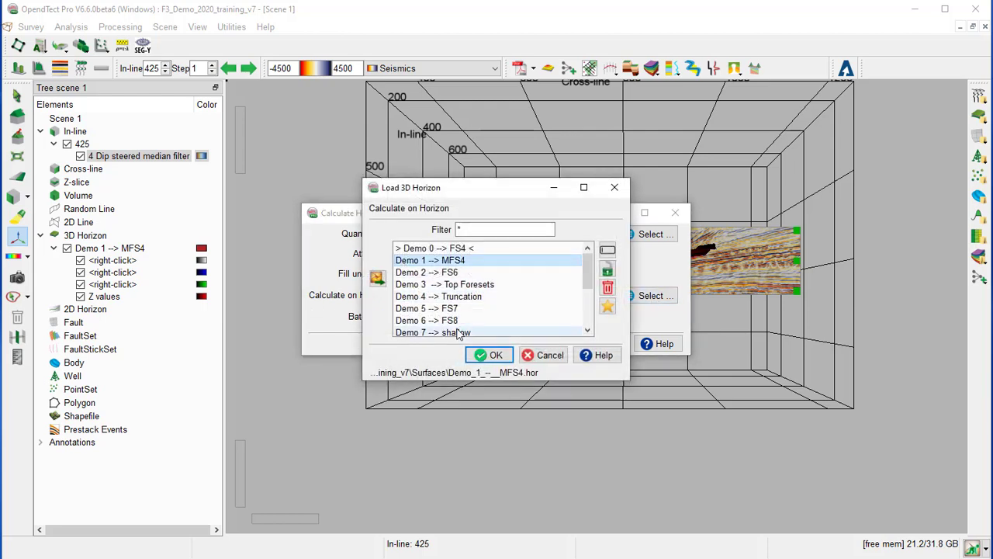
{"action": "left_click", "coordinate": [489, 354]}
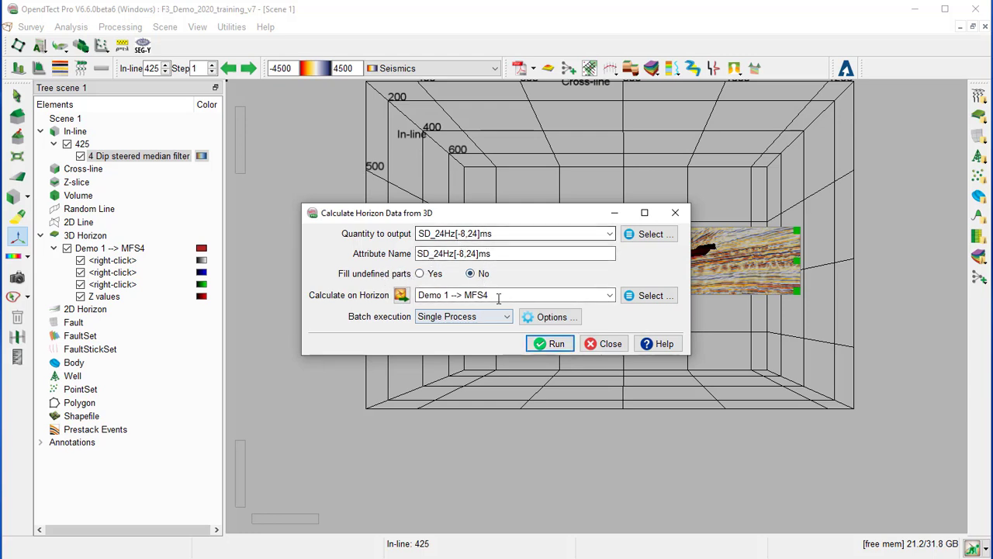
{"action": "left_click", "coordinate": [554, 344]}
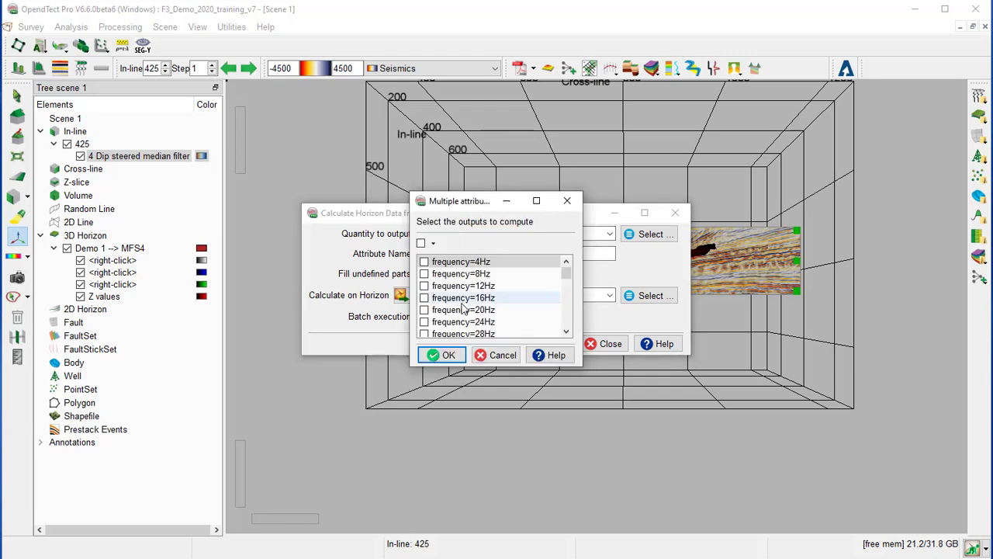
{"action": "scroll", "coordinate": [461, 299], "scroll_direction": "down", "scroll_amount": 3}
{"action": "left_click", "coordinate": [425, 286]}
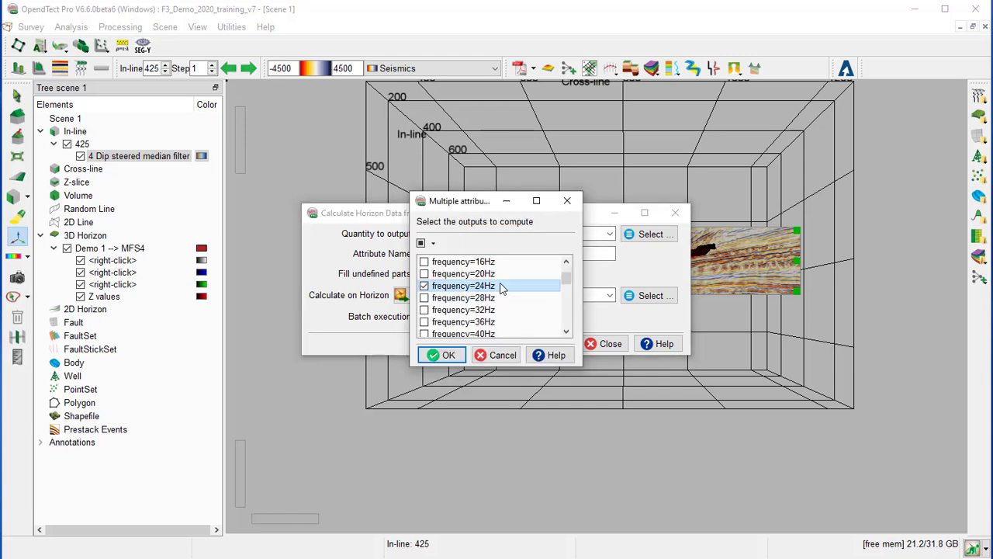
{"action": "left_click", "coordinate": [447, 357]}
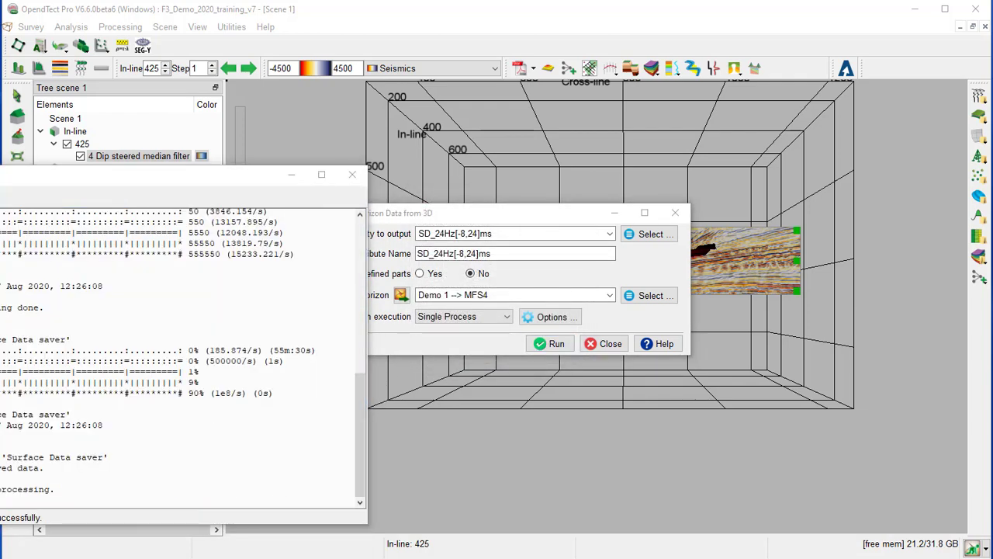
- Run the same horizon calculation for SD_44Hz[-8,24]ms, outputting only 44 Hz
{"action": "left_click", "coordinate": [654, 237]}
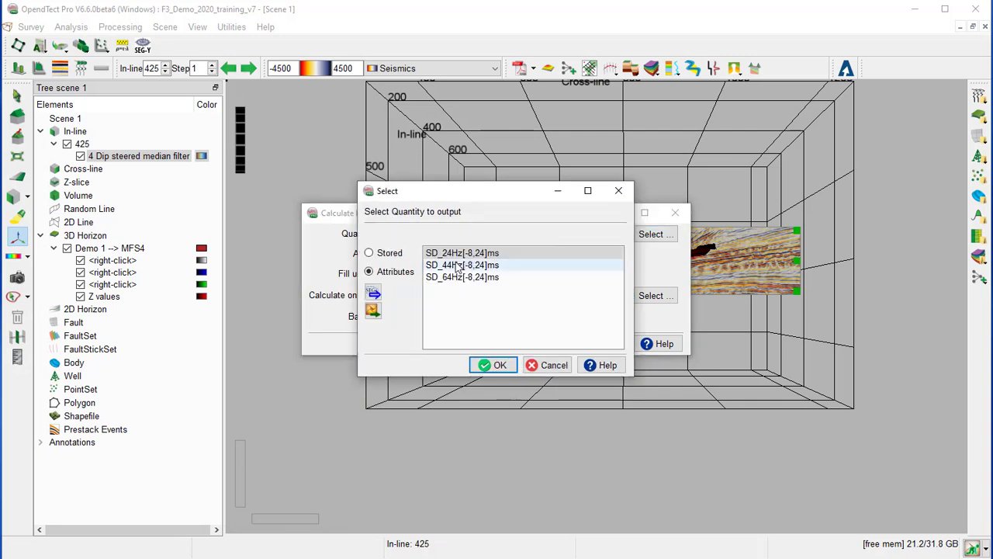
{"action": "left_click", "coordinate": [458, 265]}
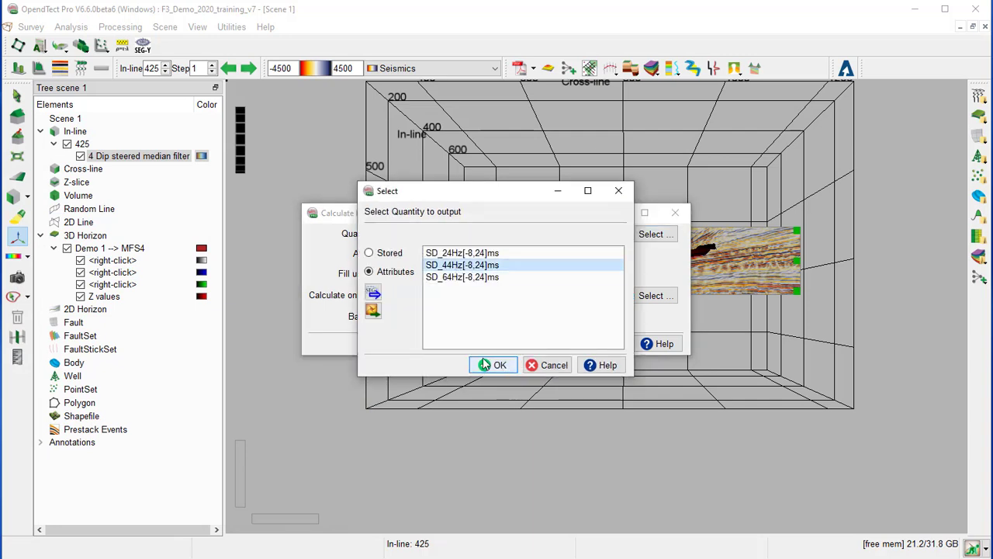
{"action": "left_click", "coordinate": [500, 370]}
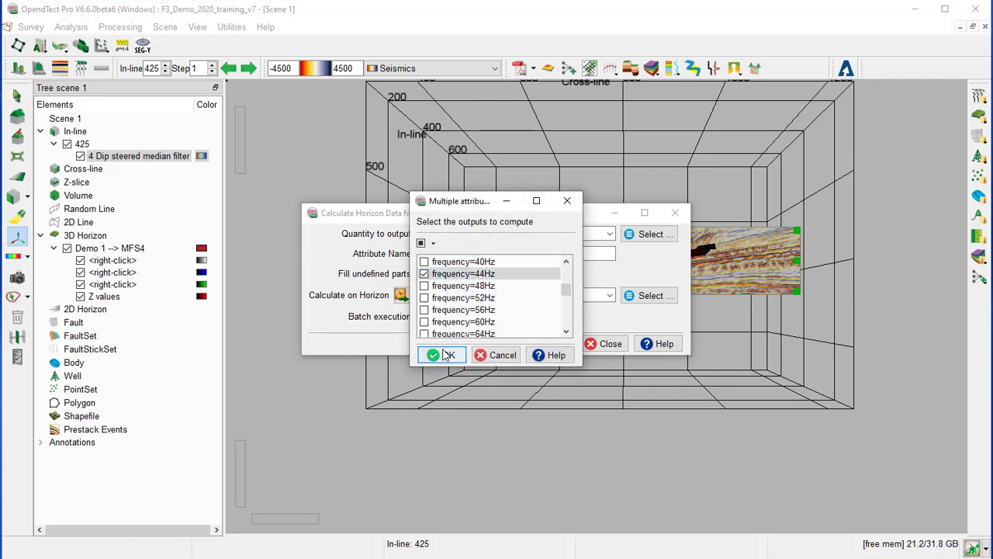
{"action": "left_click", "coordinate": [446, 356]}
{"action": "left_click", "coordinate": [550, 344]}
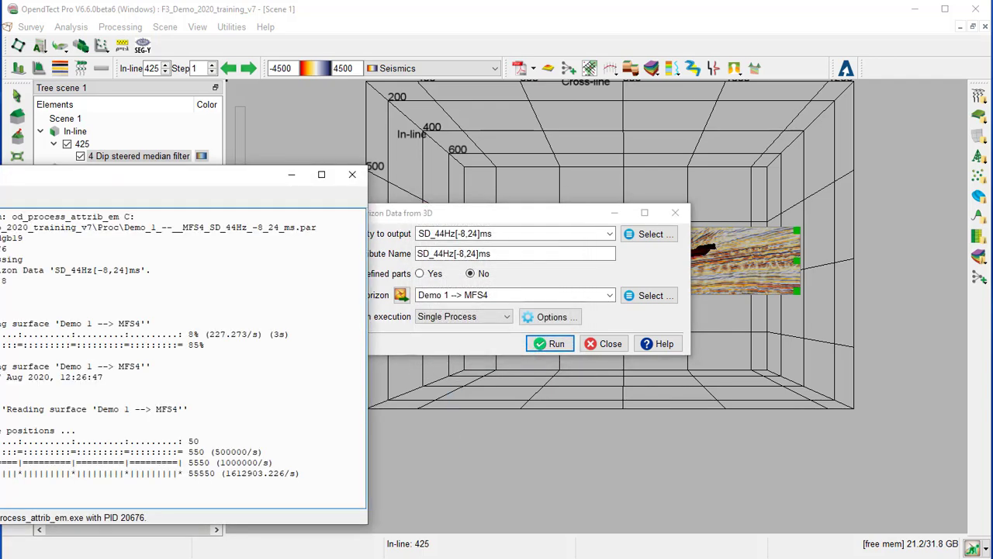
- Run the calculation for SD_64Hz[-8,24]ms with only the 64 Hz output, then dismiss the log
{"action": "left_click", "coordinate": [652, 233]}
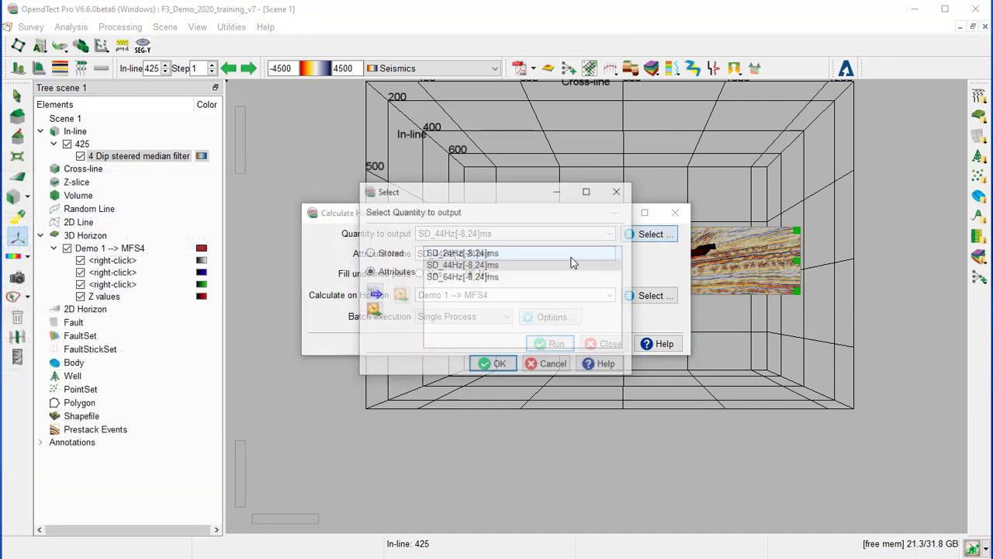
{"action": "left_click", "coordinate": [463, 280]}
{"action": "left_click", "coordinate": [491, 364]}
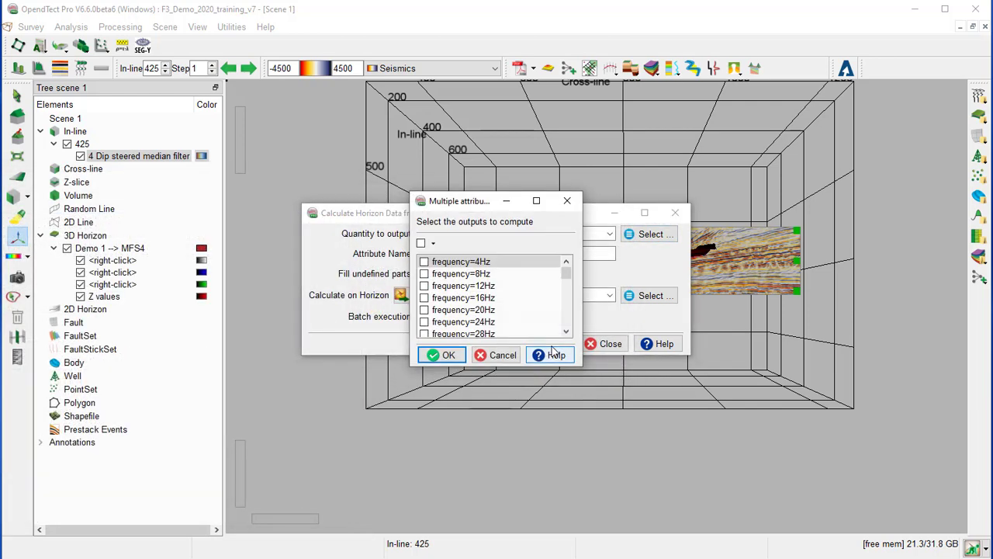
{"action": "scroll", "coordinate": [496, 298], "scroll_direction": "down", "scroll_amount": 4}
{"action": "left_click", "coordinate": [424, 297]}
{"action": "left_click", "coordinate": [442, 355]}
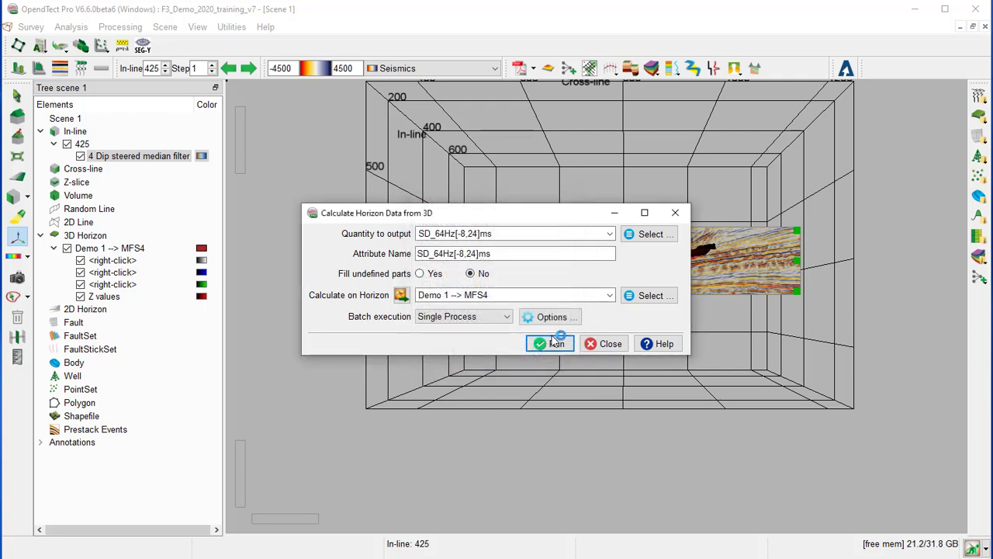
{"action": "left_click", "coordinate": [550, 344]}
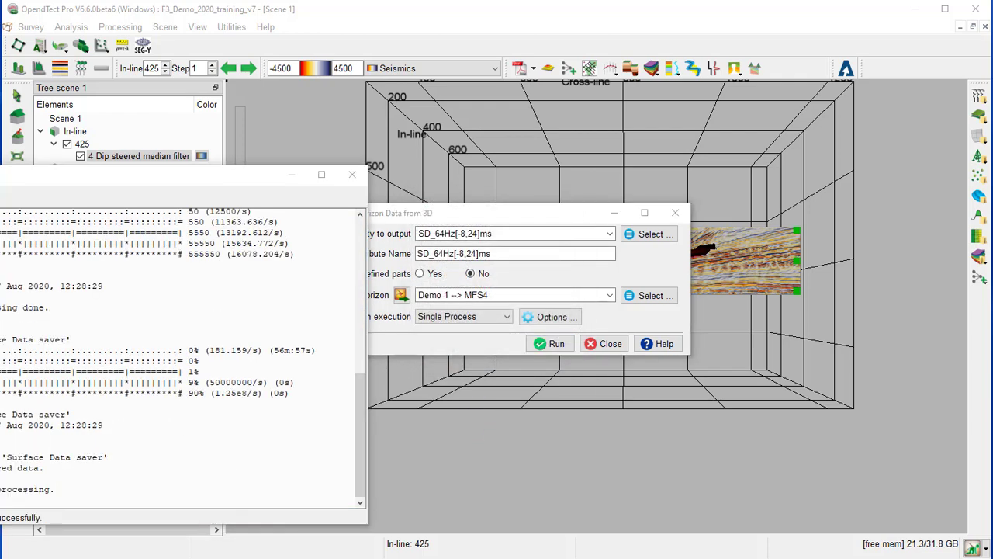
{"action": "left_click", "coordinate": [352, 174]}
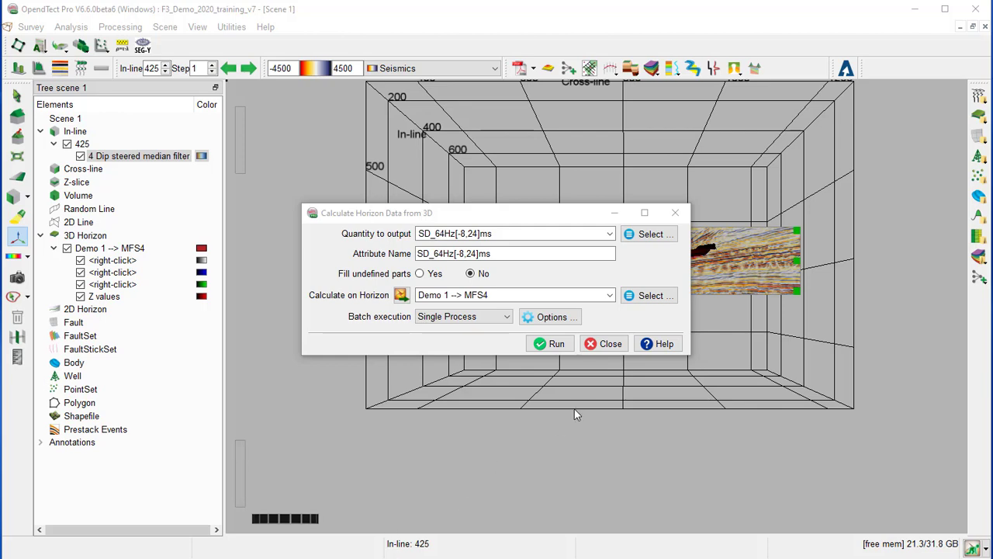
- Load stored SD_24Hz horizon data onto the MFS4 Z-values layer
{"action": "left_click", "coordinate": [602, 344]}
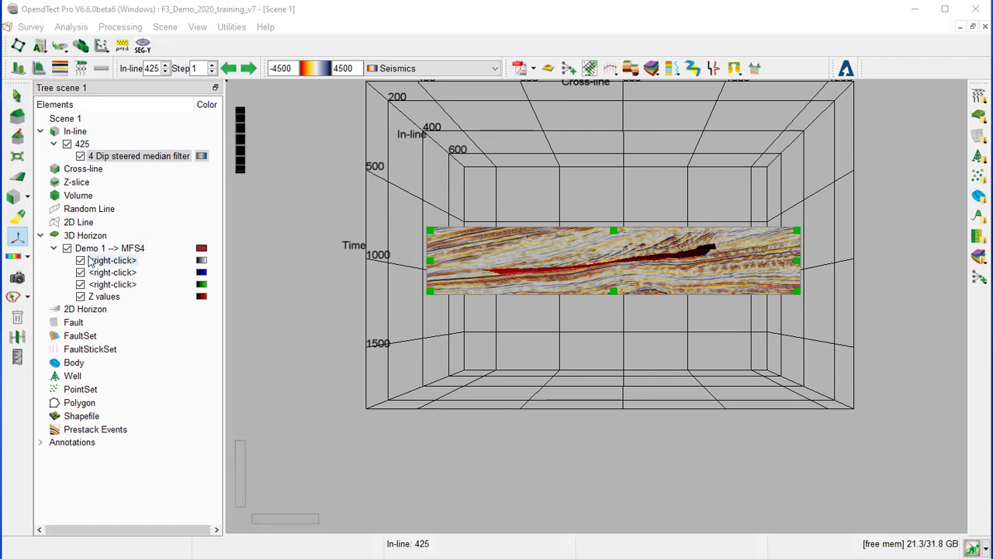
{"action": "right_click", "coordinate": [108, 299]}
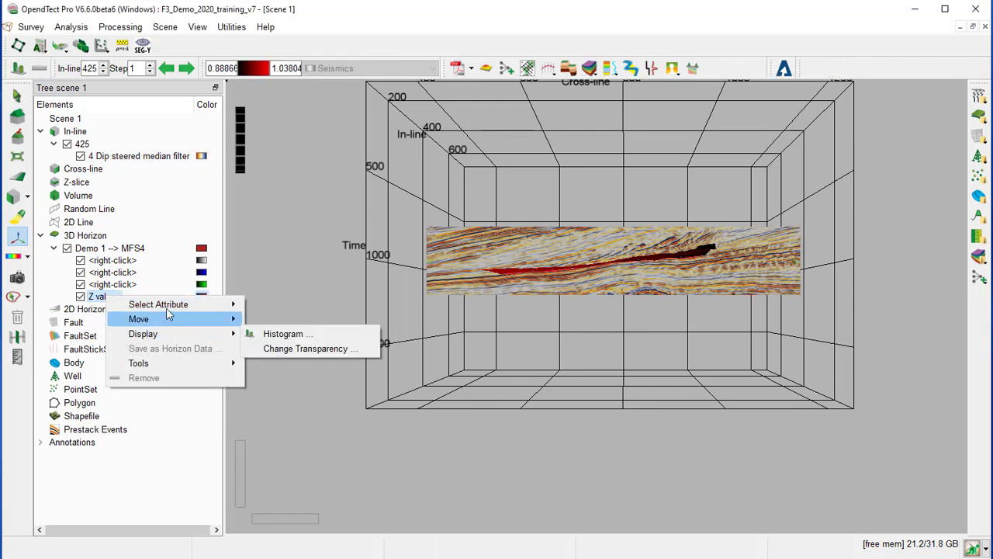
{"action": "mouse_move", "coordinate": [217, 304]}
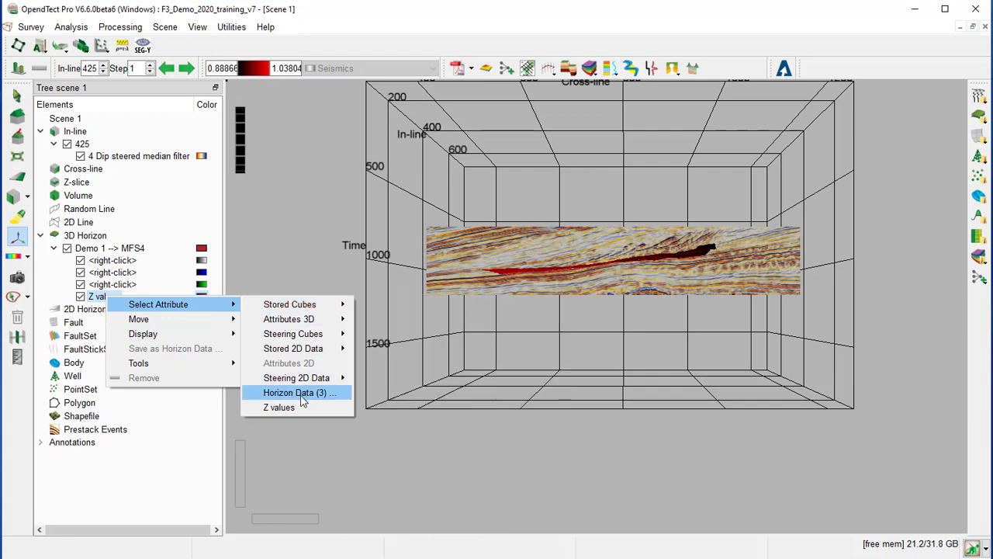
{"action": "left_click", "coordinate": [299, 392]}
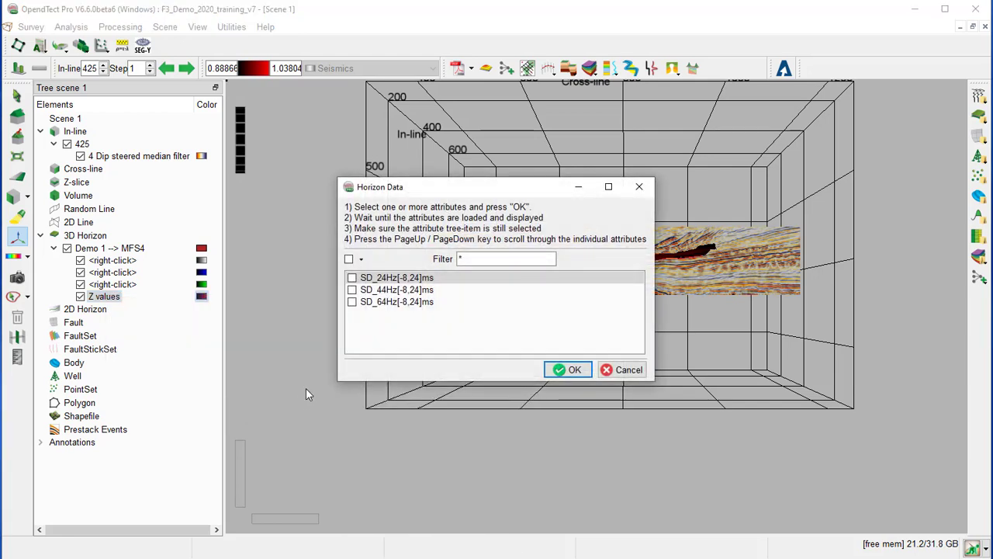
{"action": "left_click", "coordinate": [352, 278]}
{"action": "left_click", "coordinate": [567, 369]}
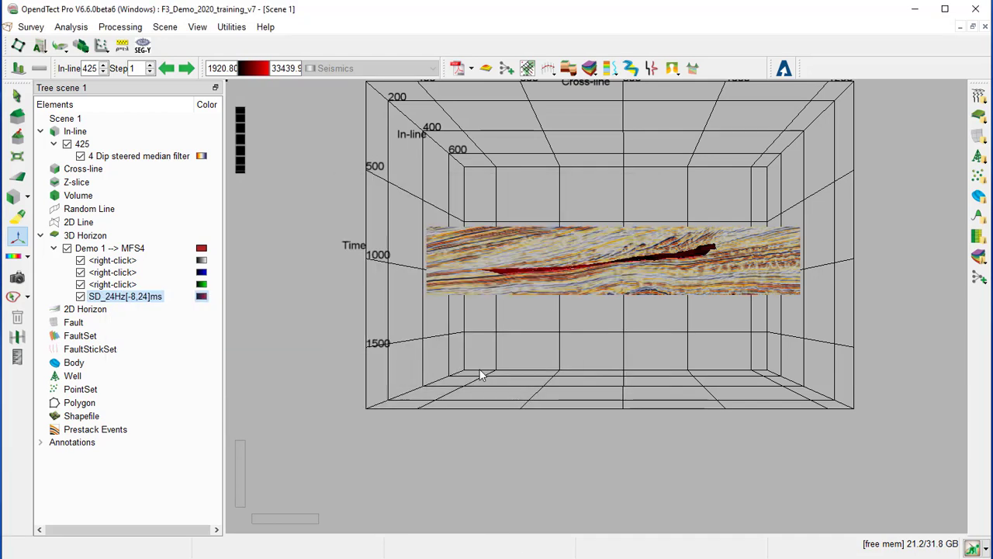
- Load stored SD_44Hz horizon data onto the third attribute layer
{"action": "right_click", "coordinate": [109, 284]}
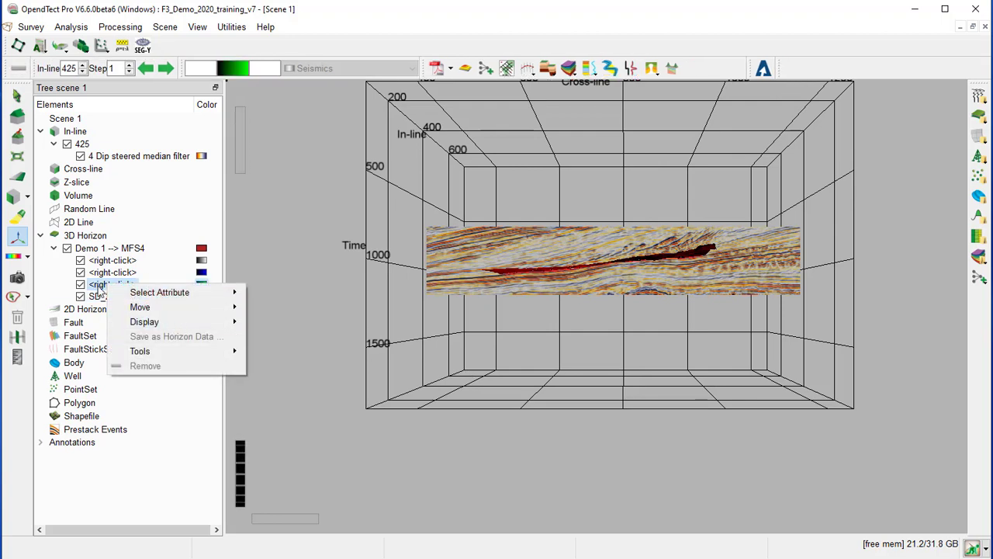
{"action": "mouse_move", "coordinate": [210, 299]}
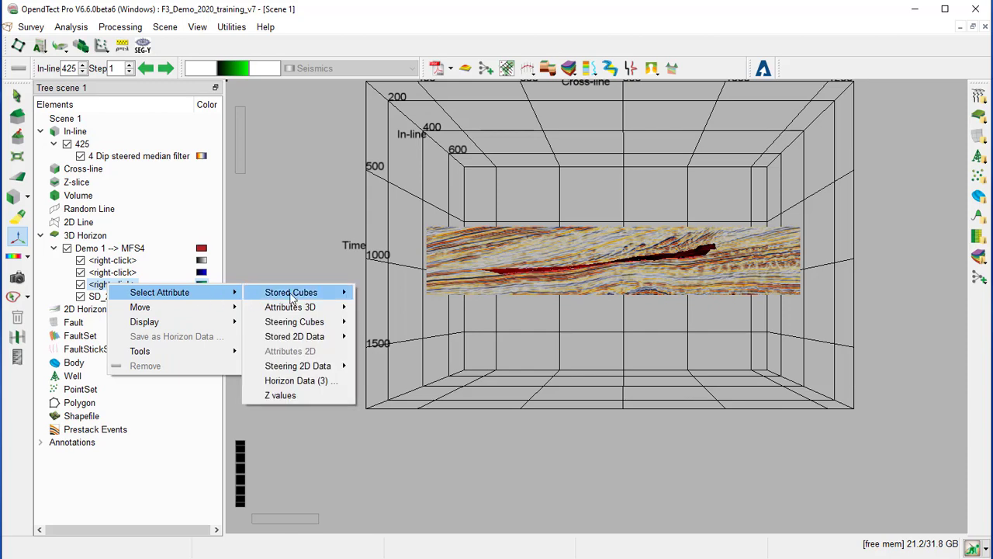
{"action": "left_click", "coordinate": [289, 380]}
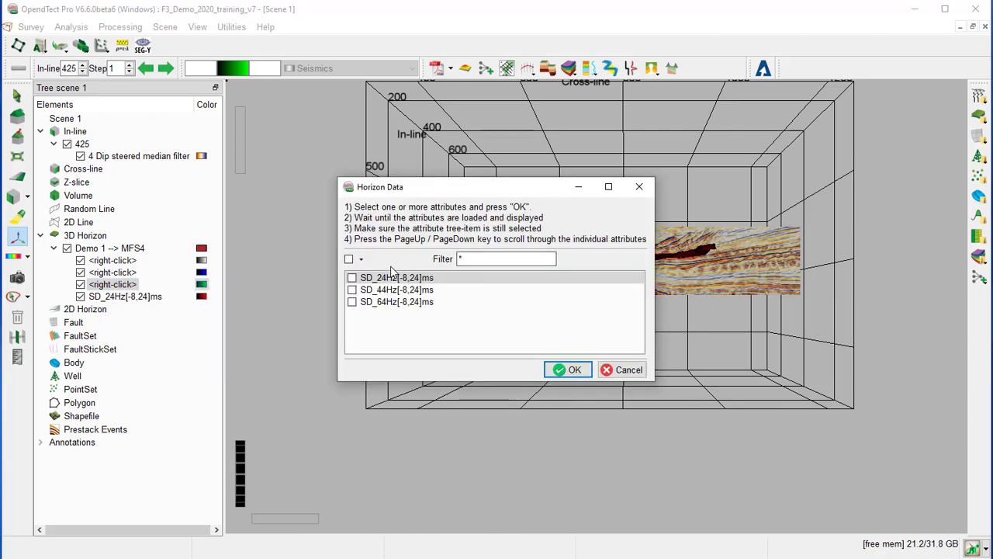
{"action": "left_click", "coordinate": [353, 290]}
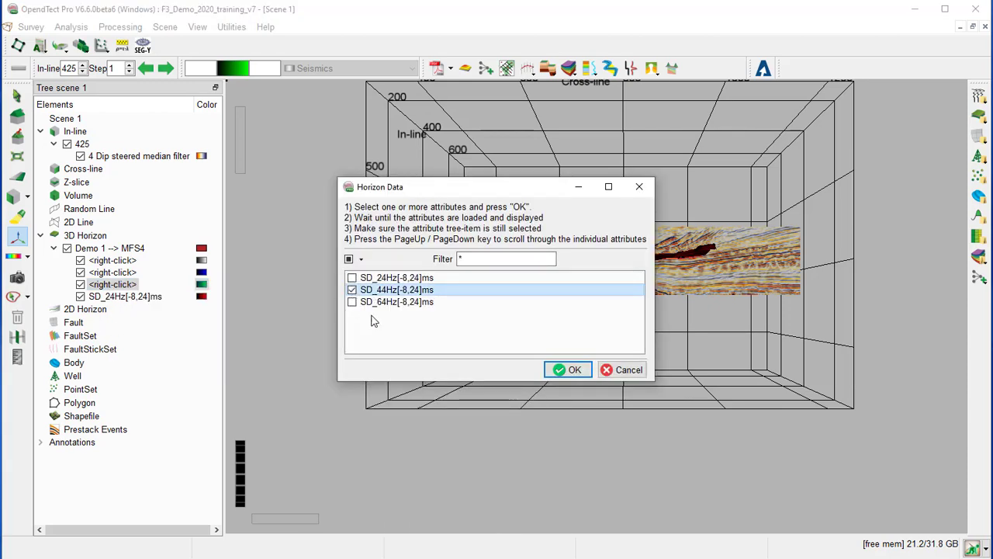
{"action": "left_click", "coordinate": [572, 370]}
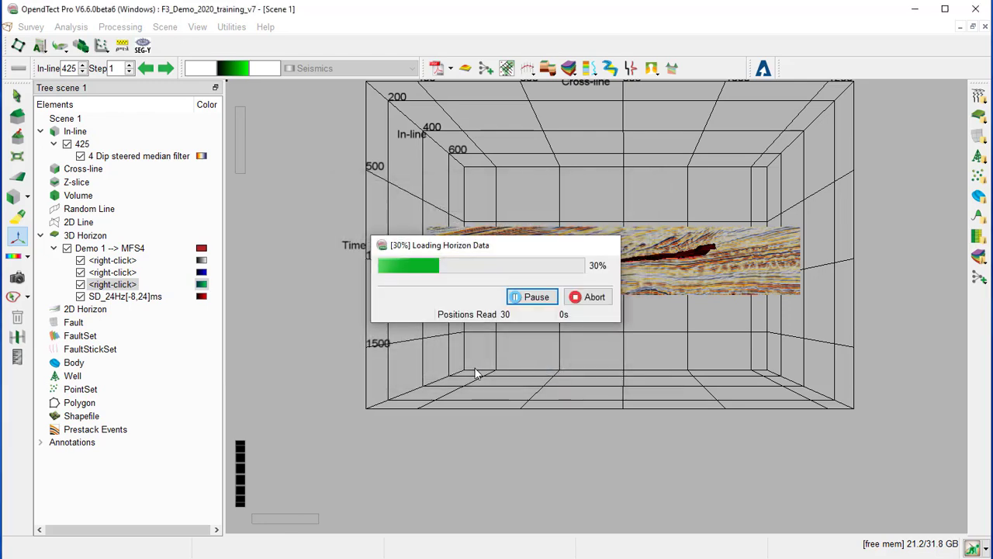
- Load stored SD_64Hz horizon data onto the second attribute layer
{"action": "right_click", "coordinate": [108, 277]}
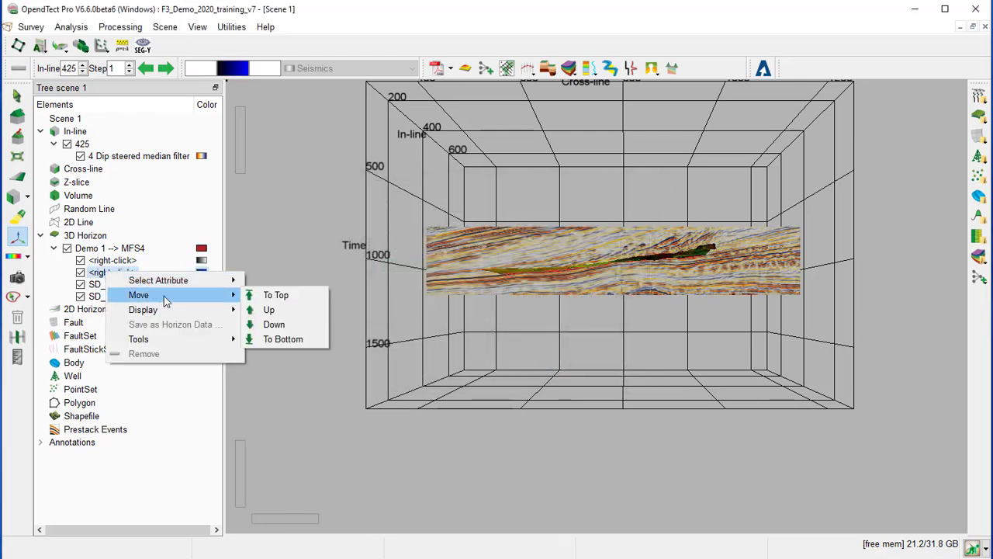
{"action": "mouse_move", "coordinate": [166, 280]}
{"action": "mouse_move", "coordinate": [311, 281]}
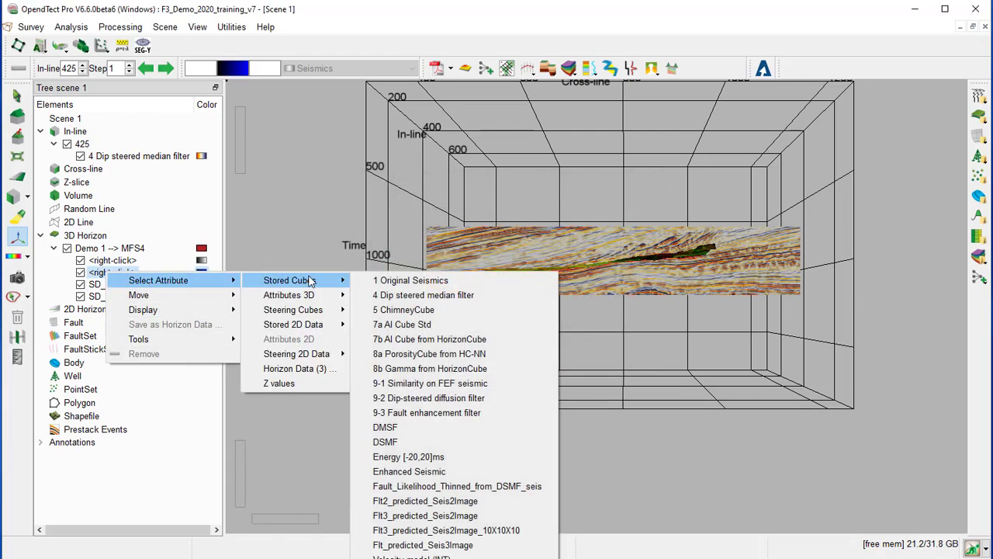
{"action": "left_click", "coordinate": [290, 368]}
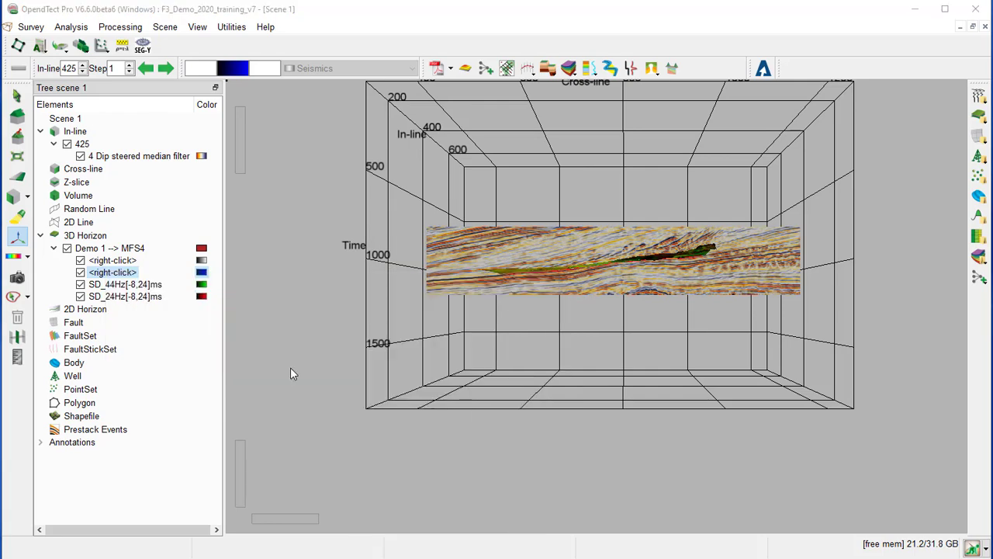
{"action": "left_click", "coordinate": [355, 306]}
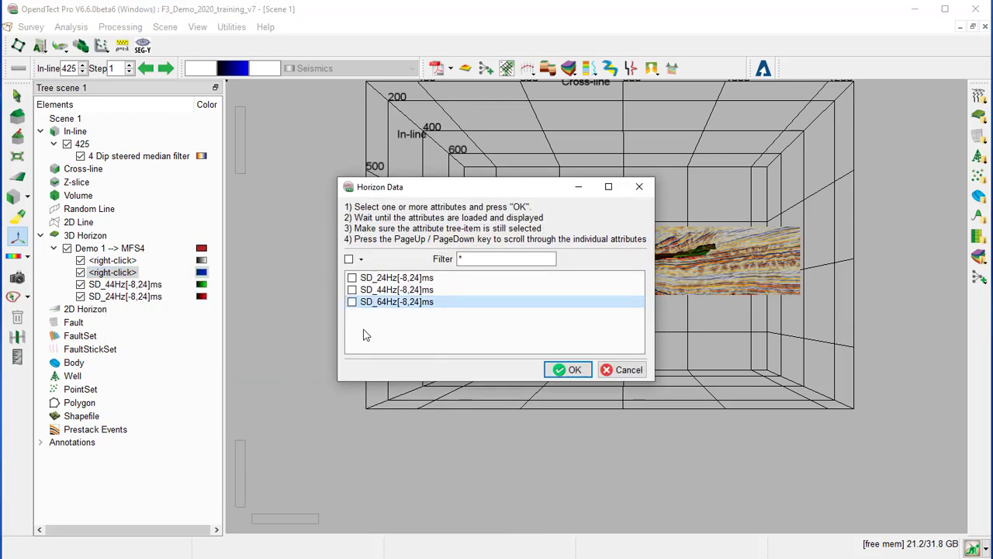
{"action": "left_click", "coordinate": [569, 370]}
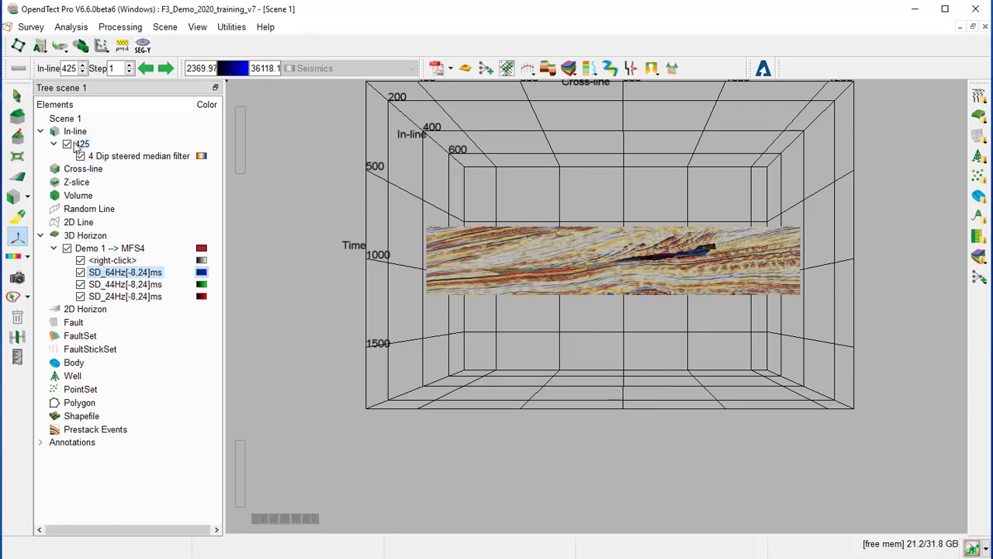
- Hide in-line 425 and look down on the RGB-blended MFS4 horizon
{"action": "left_click", "coordinate": [67, 144]}
{"action": "left_click_drag", "start_coordinate": [605, 233], "coordinate": [497, 398]}
{"action": "scroll", "coordinate": [641, 256], "scroll_direction": "up", "scroll_amount": 3}
{"action": "left_click_drag", "start_coordinate": [641, 256], "coordinate": [598, 264]}
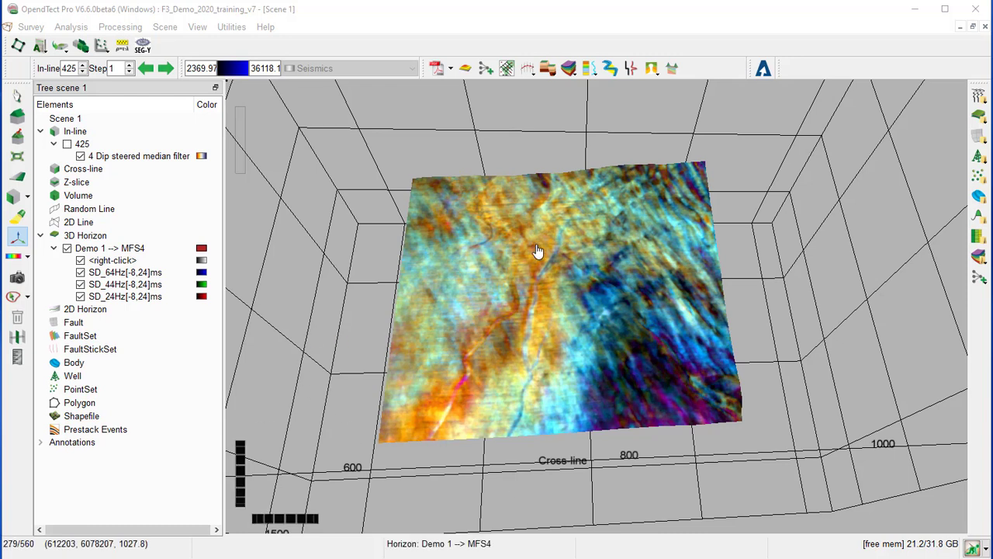
{"action": "left_click", "coordinate": [126, 285]}
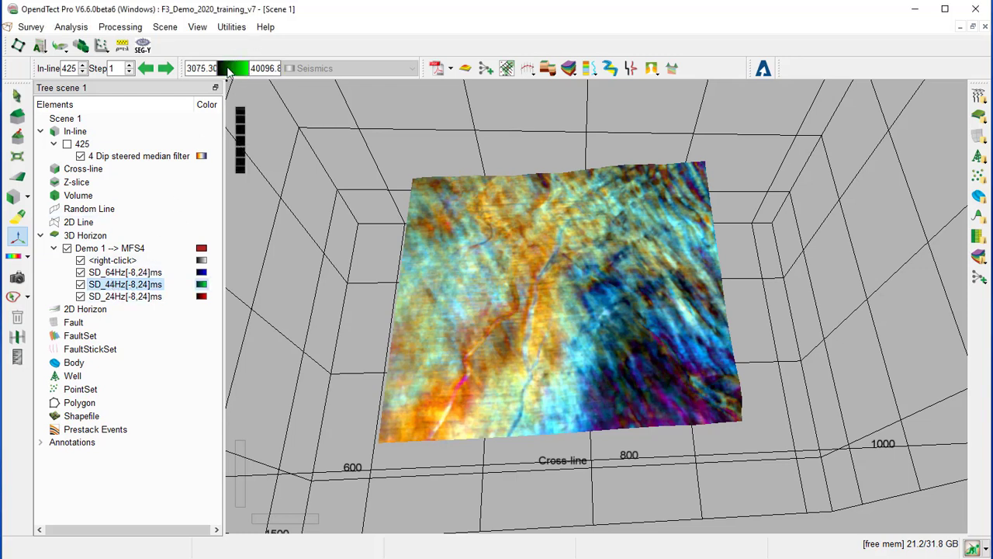
{"action": "right_click", "coordinate": [229, 73]}
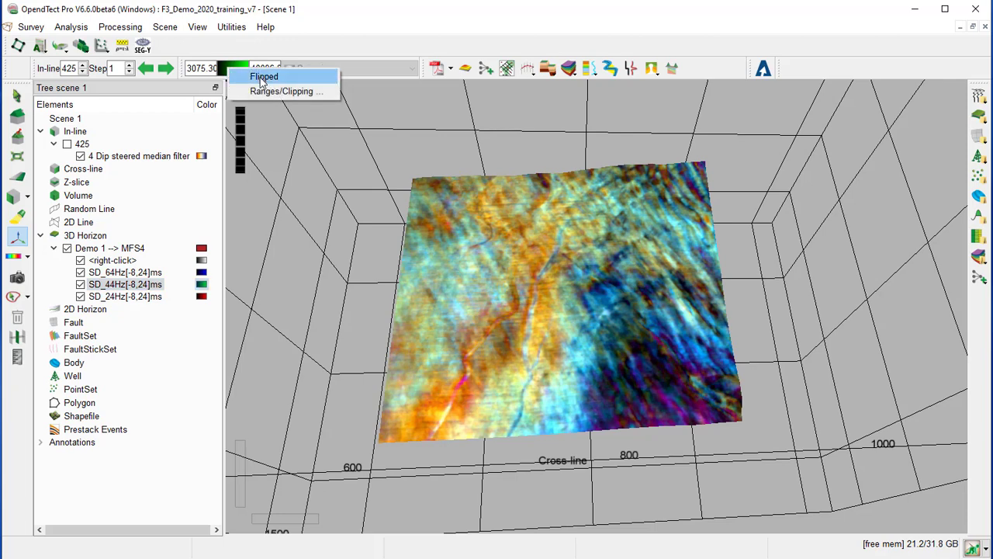
{"action": "left_click", "coordinate": [262, 78]}
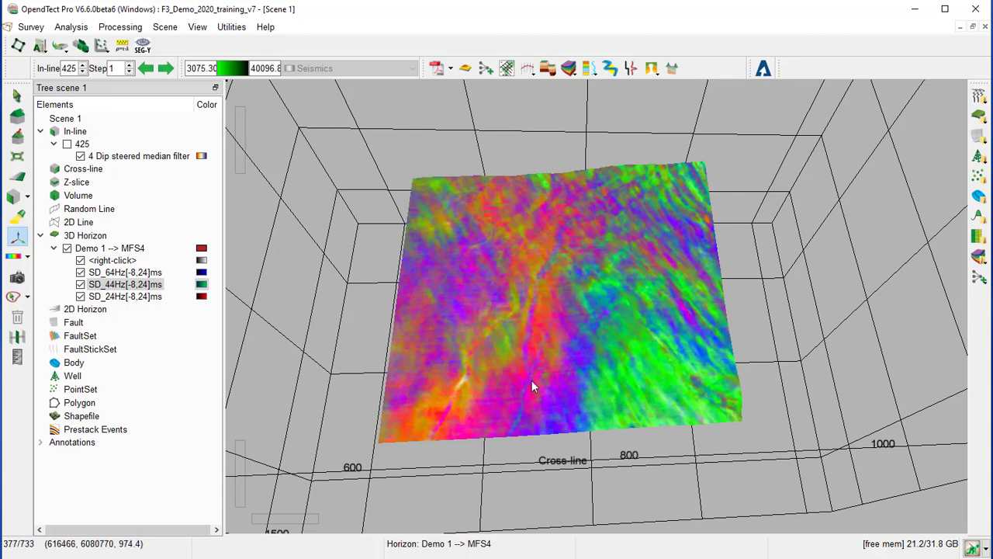
{"action": "right_click", "coordinate": [229, 70]}
{"action": "left_click", "coordinate": [237, 76]}
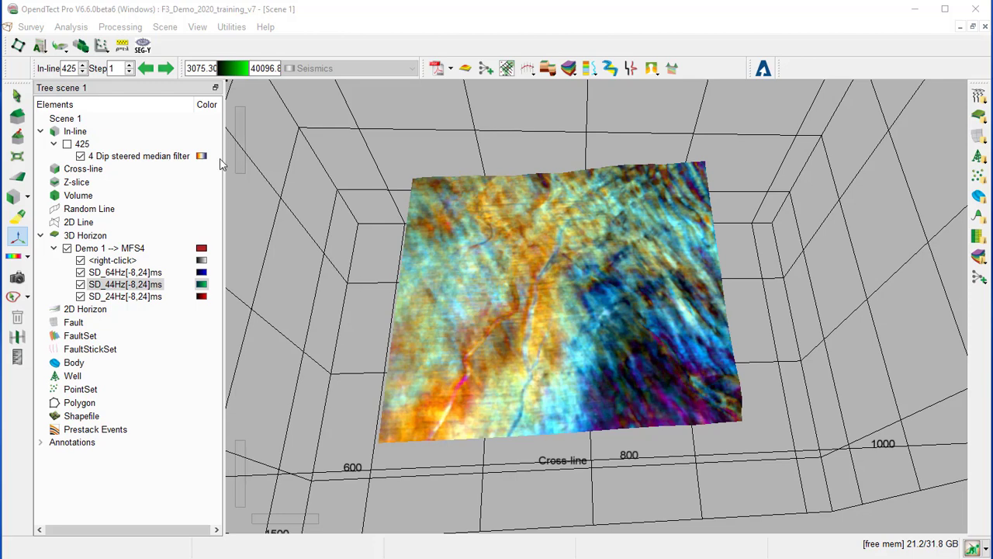
- In the Spectral Decomposition attribute set, choose Similarity with extension All Directions
{"action": "left_click", "coordinate": [17, 45]}
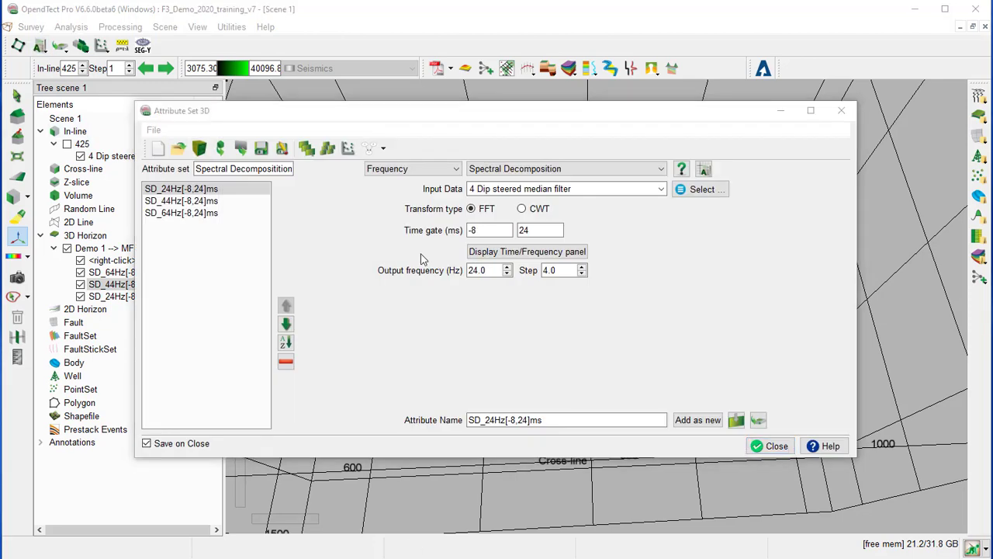
{"action": "left_click", "coordinate": [405, 168]}
{"action": "left_click", "coordinate": [388, 169]}
{"action": "left_click", "coordinate": [506, 169]}
{"action": "left_click", "coordinate": [506, 169]}
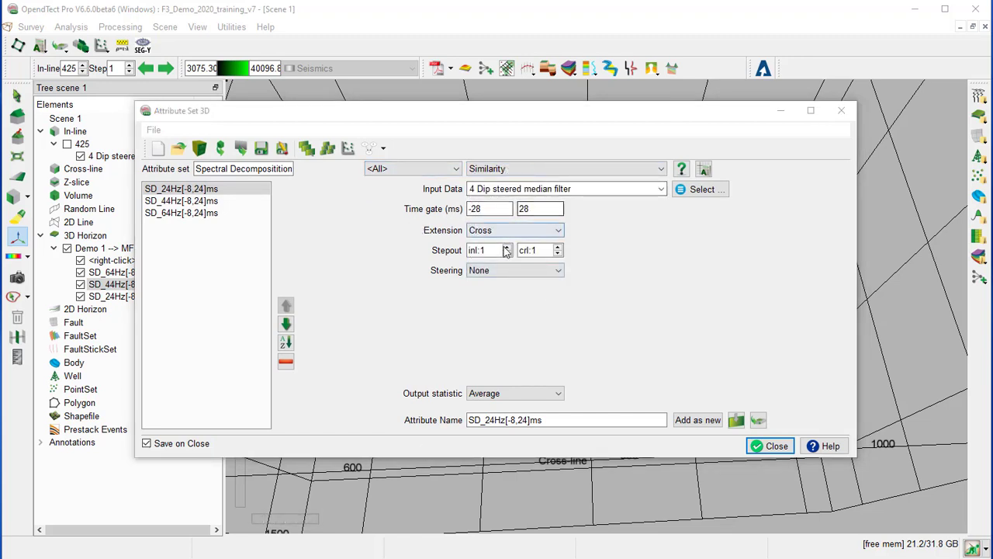
{"action": "left_click", "coordinate": [497, 231]}
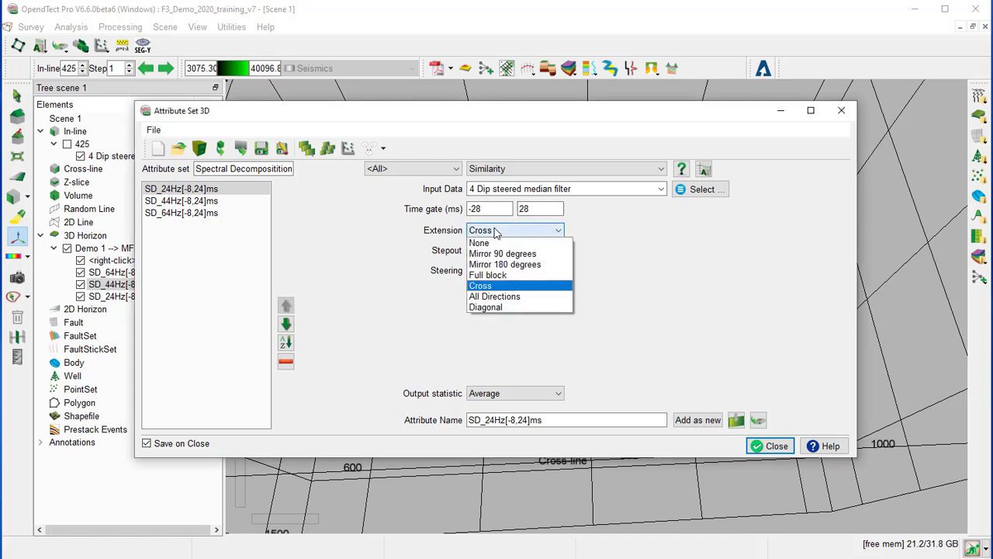
{"action": "left_click", "coordinate": [500, 301]}
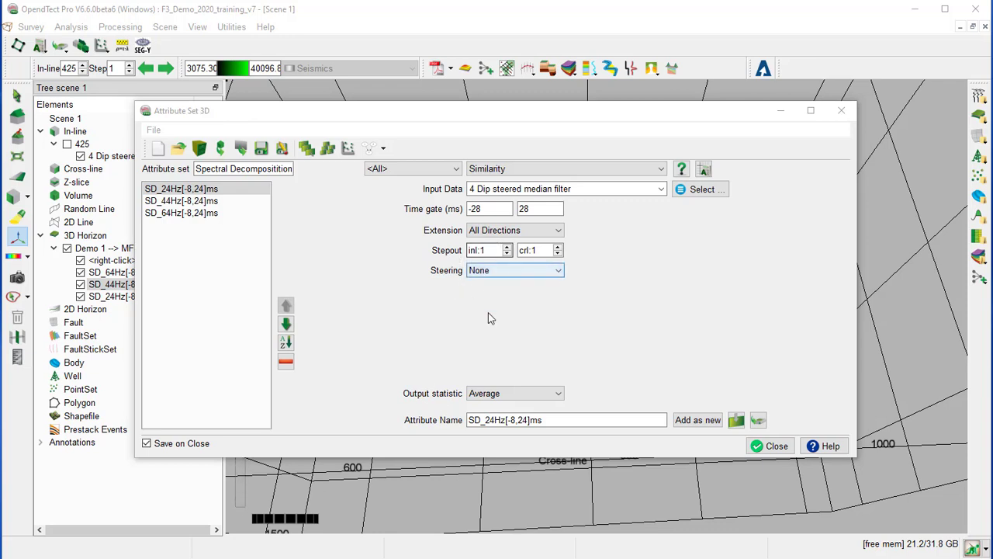
- Set the output statistic to Min, name it Min_Similarity, and add it as new
{"action": "left_click", "coordinate": [516, 394]}
{"action": "left_click", "coordinate": [514, 396]}
{"action": "left_click", "coordinate": [514, 397]}
{"action": "left_click", "coordinate": [500, 417]}
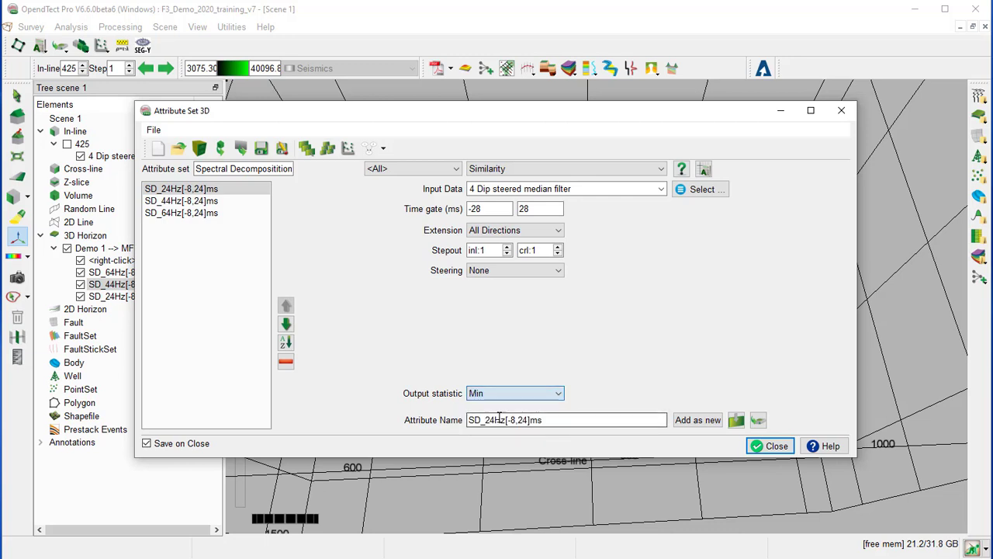
{"action": "left_click_drag", "start_coordinate": [545, 419], "coordinate": [459, 420]}
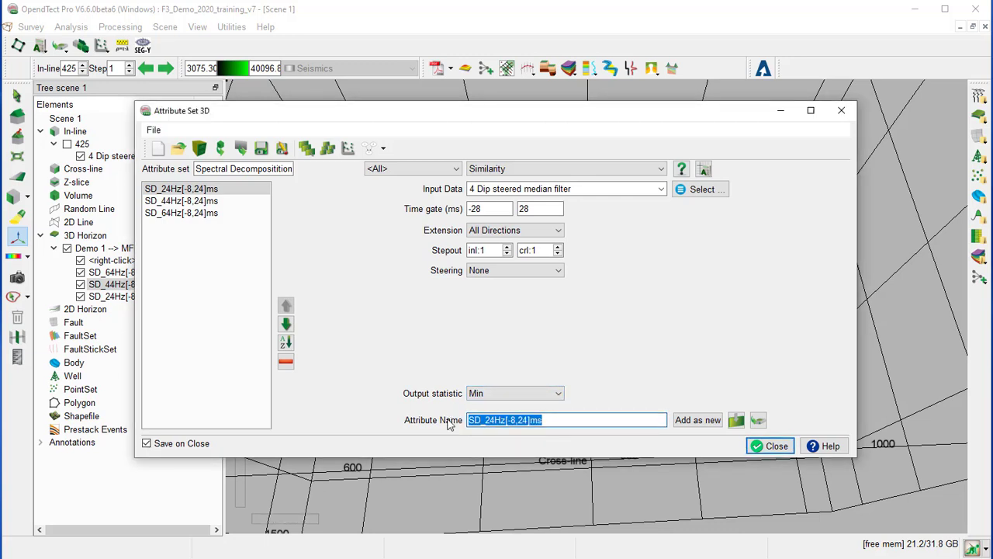
{"action": "type", "text": "Min_Similarity"}
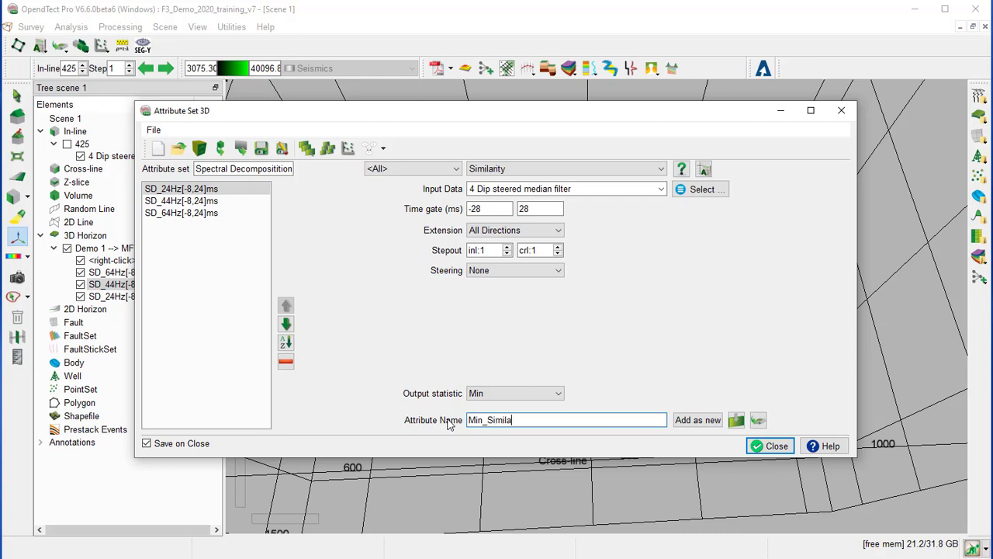
{"action": "left_click", "coordinate": [697, 422]}
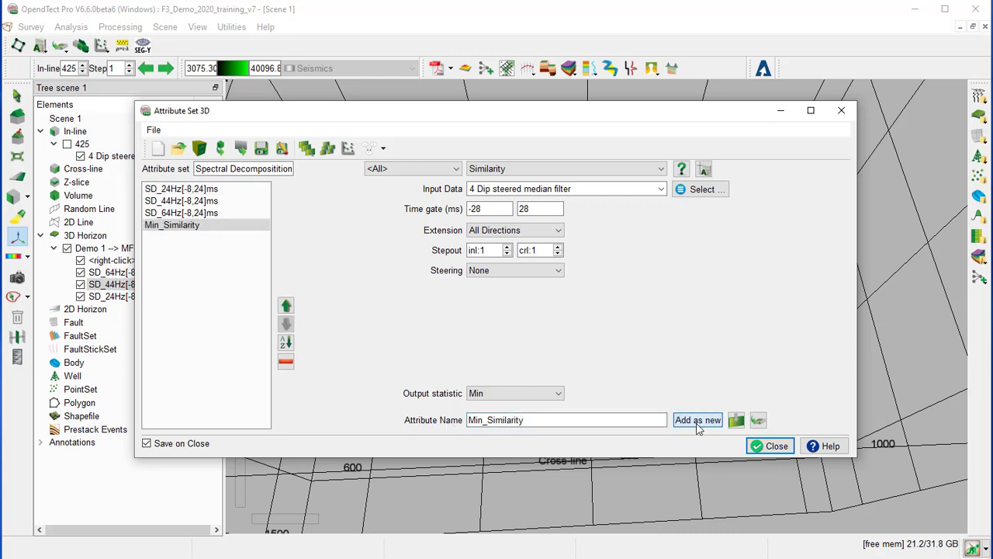
- Close the attribute editor and compute Min_Similarity on the empty top layer of MFS4
{"action": "left_click", "coordinate": [775, 446]}
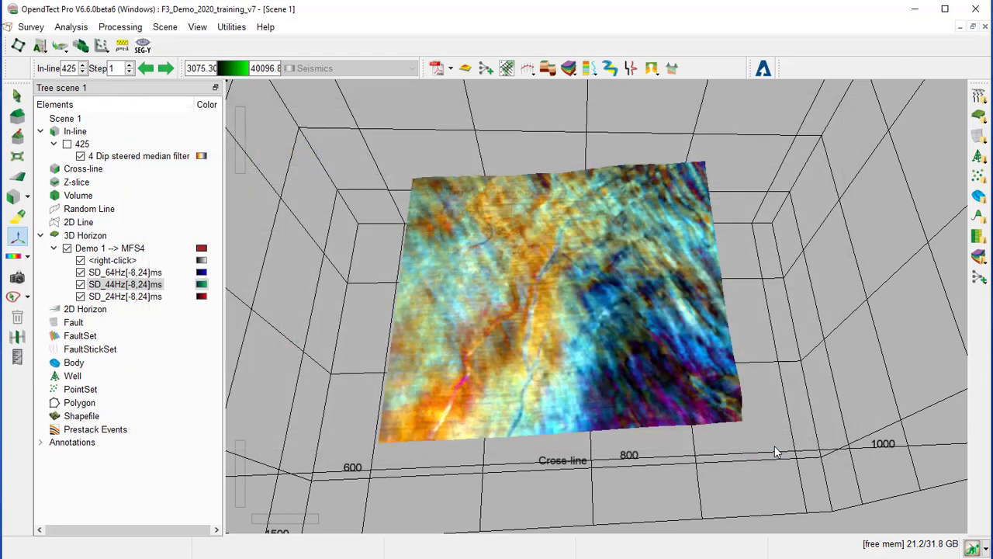
{"action": "right_click", "coordinate": [105, 261]}
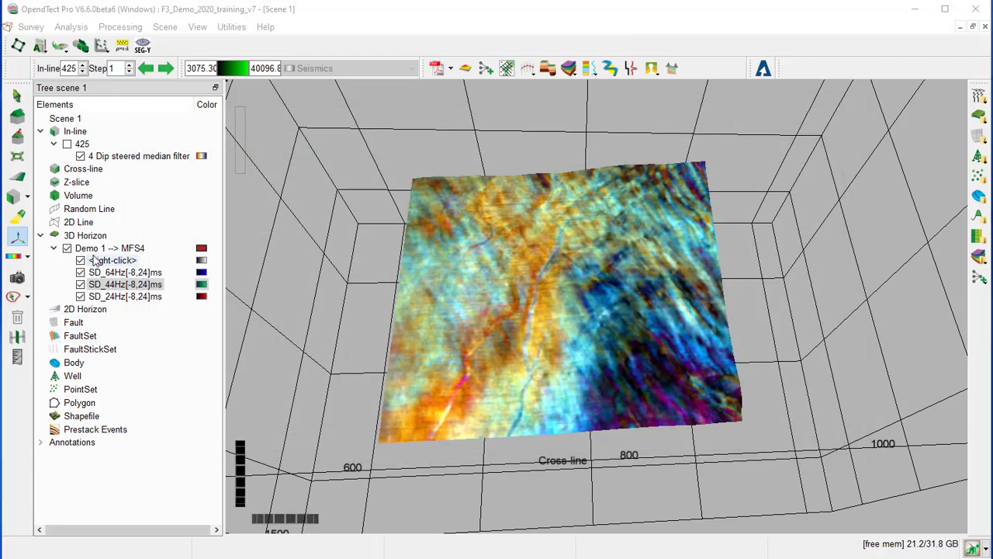
{"action": "right_click", "coordinate": [105, 262]}
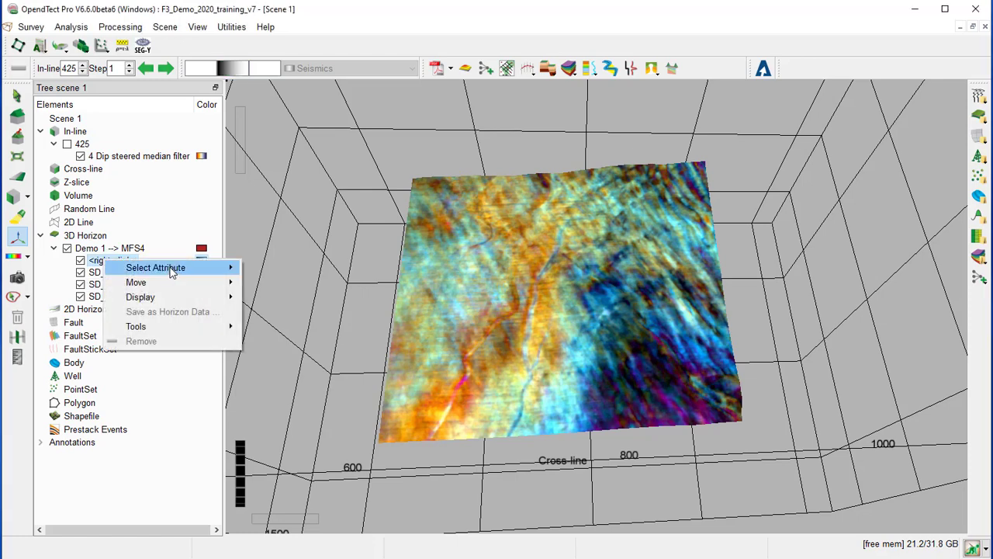
{"action": "mouse_move", "coordinate": [172, 272]}
{"action": "mouse_move", "coordinate": [272, 273]}
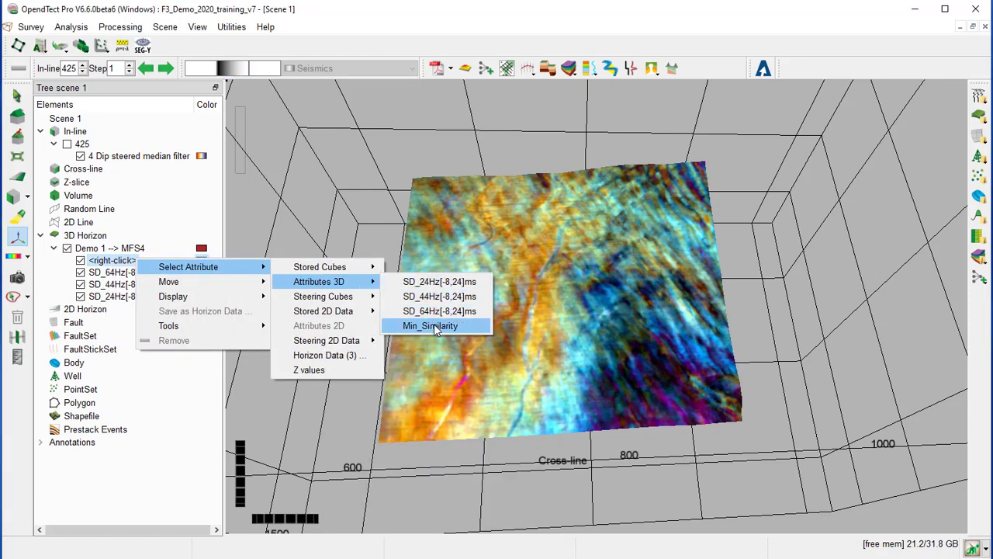
{"action": "left_click", "coordinate": [434, 325]}
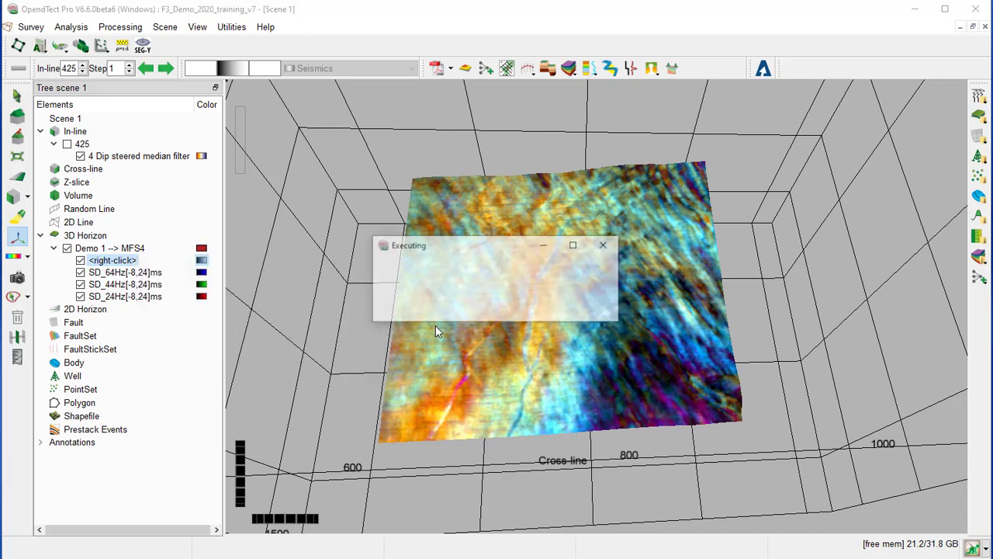